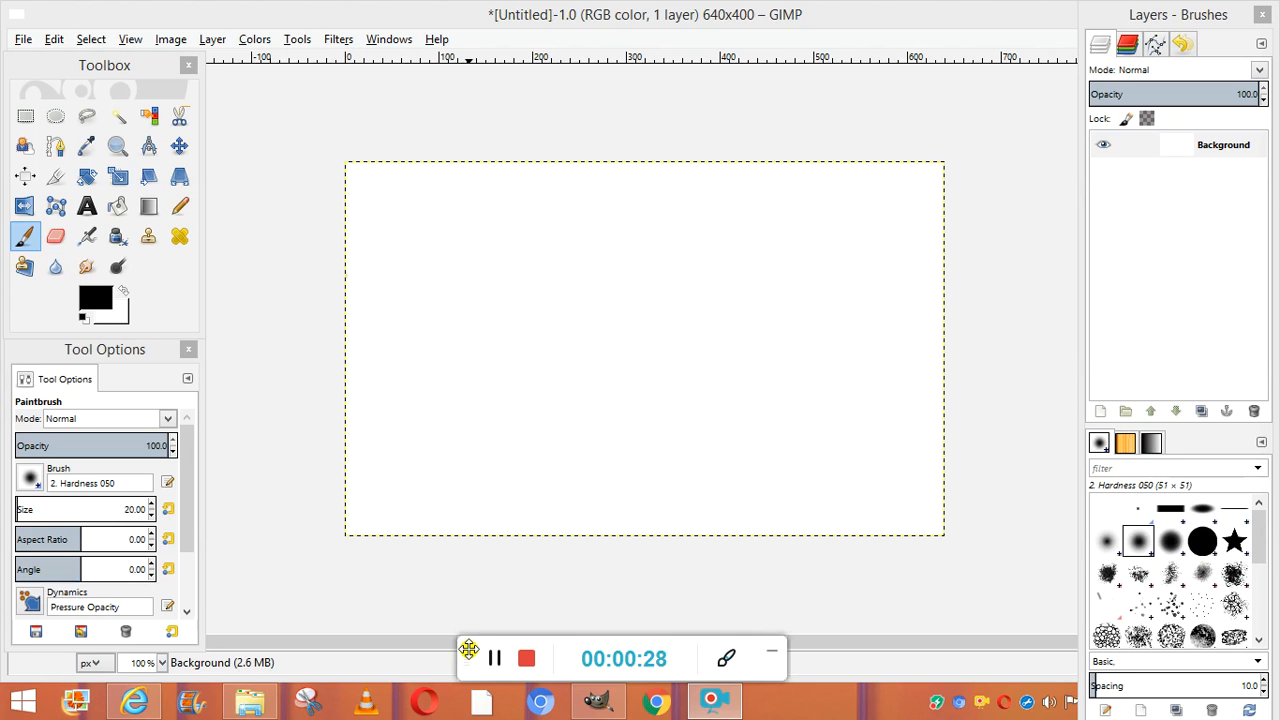
# Examine the list of available paint tools, from Bucket Fill to Dodge / Burn.
pyautogui.click(305, 43)
pyautogui.click(297, 40)
pyautogui.moveTo(409, 72)
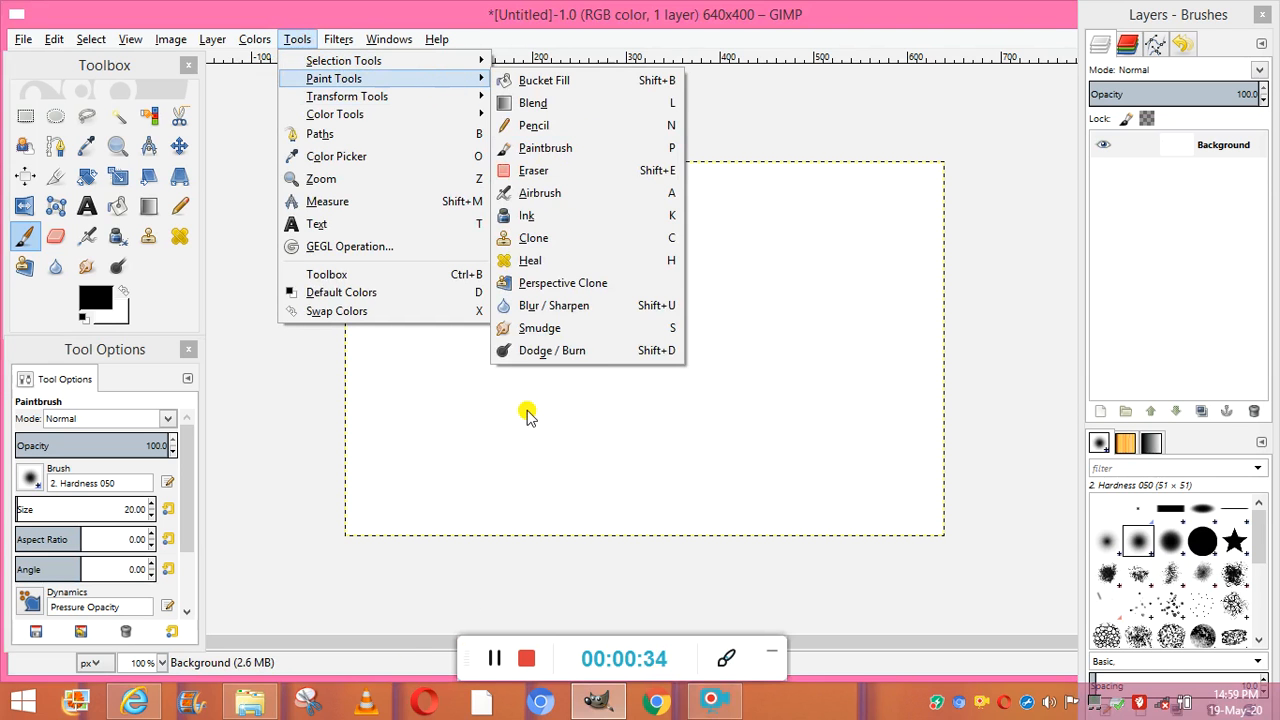
pyautogui.click(491, 660)
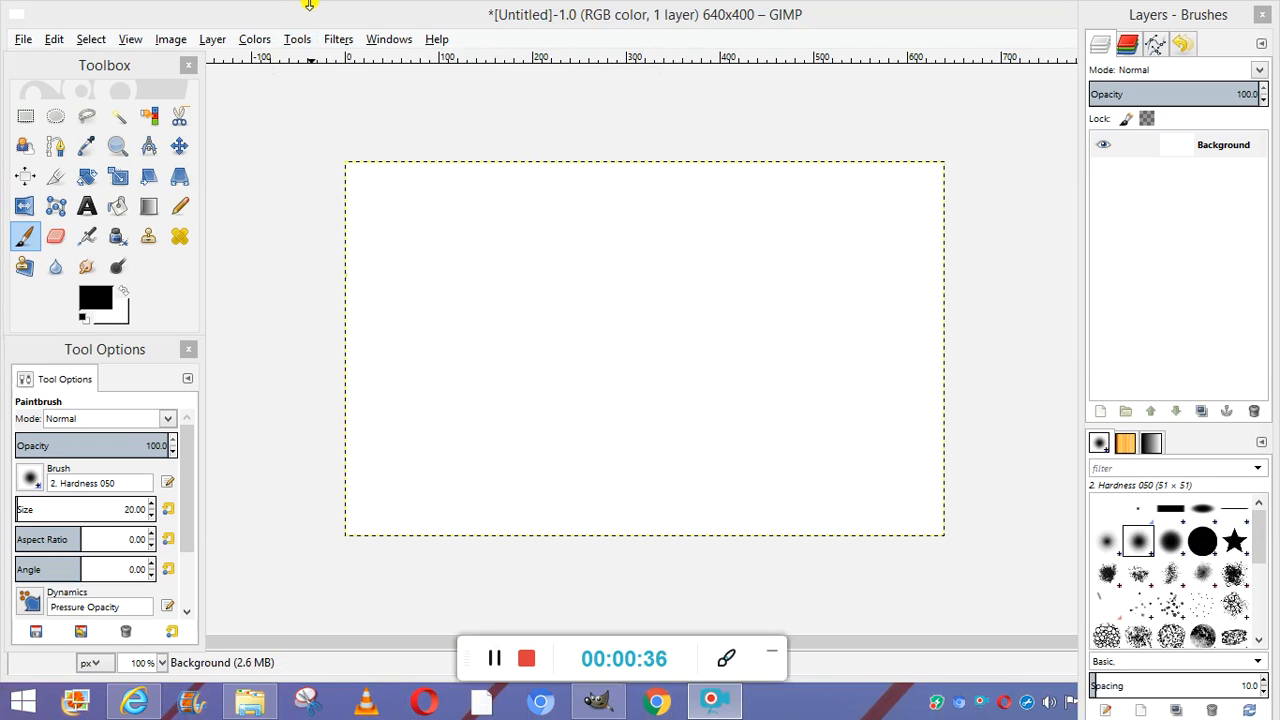
pyautogui.click(295, 39)
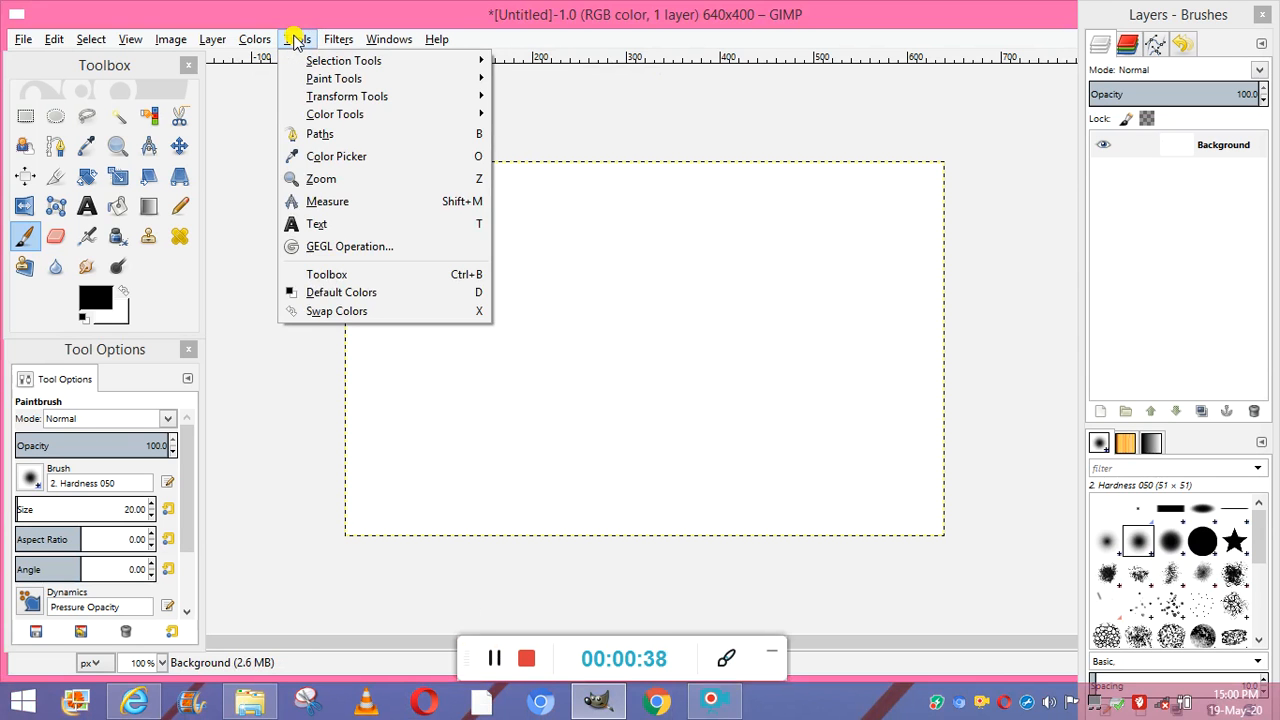
pyautogui.click(295, 39)
pyautogui.click(295, 39)
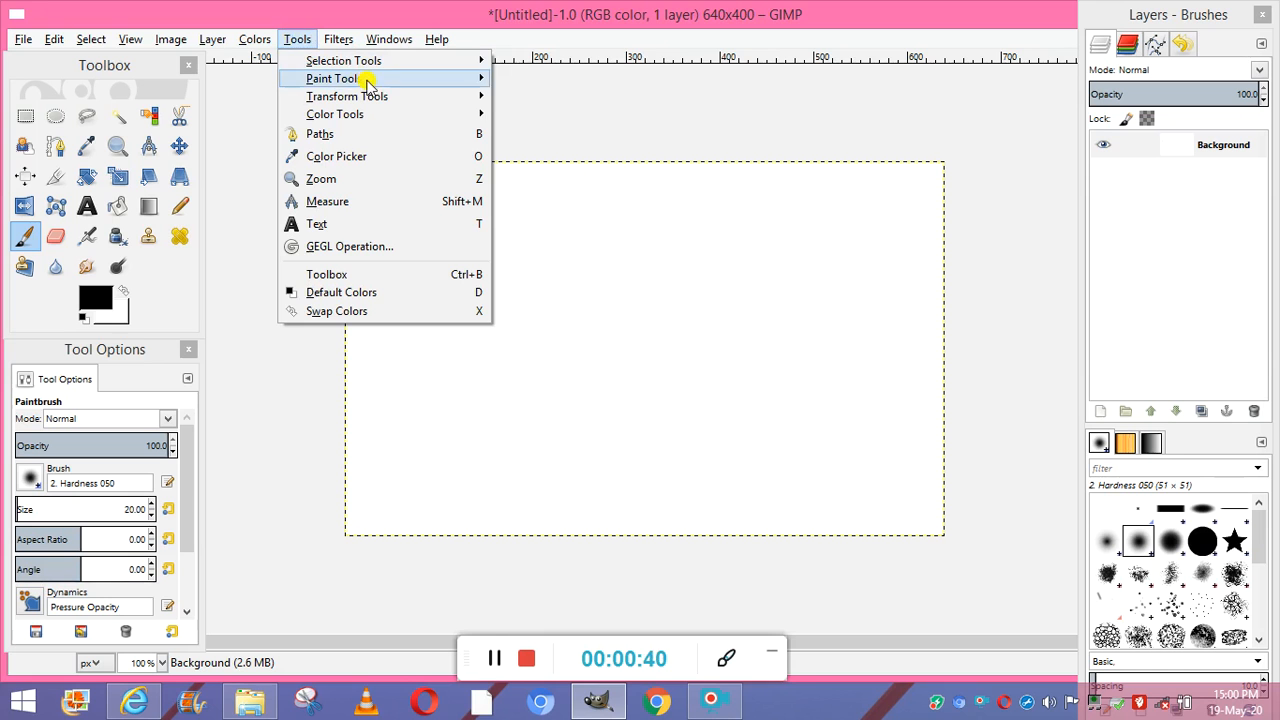
pyautogui.moveTo(428, 62)
pyautogui.moveTo(486, 78)
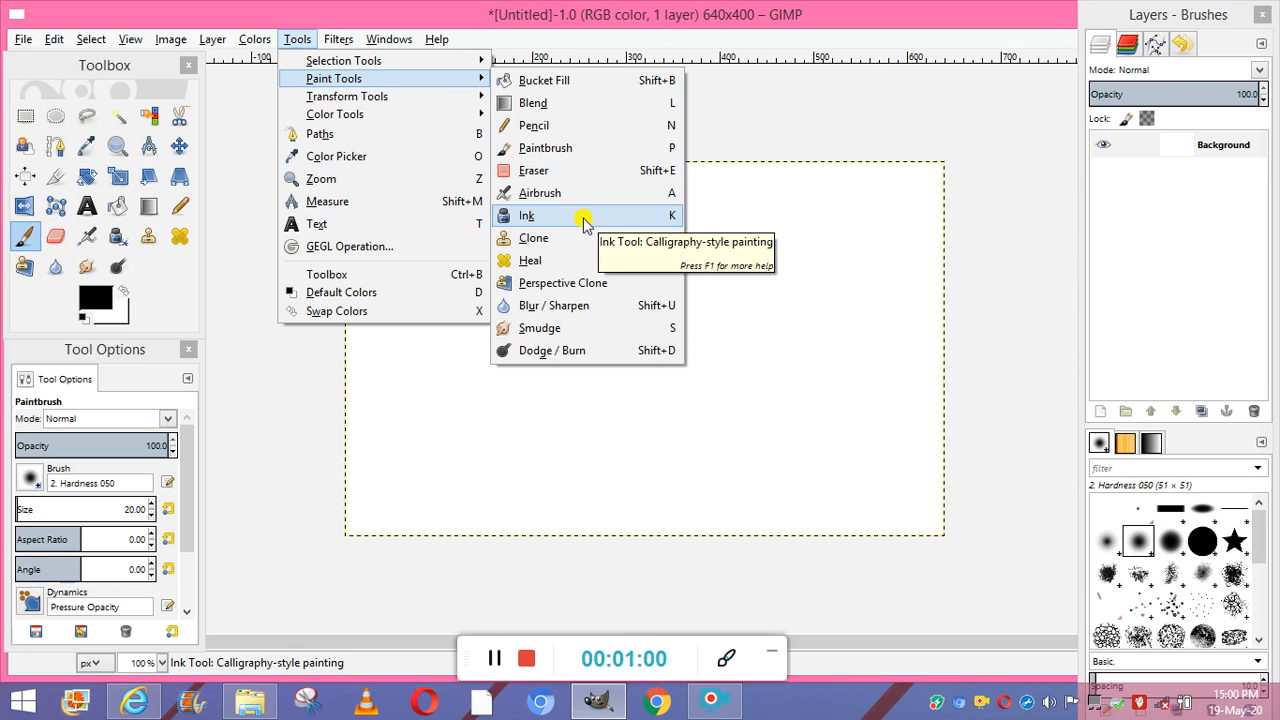
pyautogui.click(397, 372)
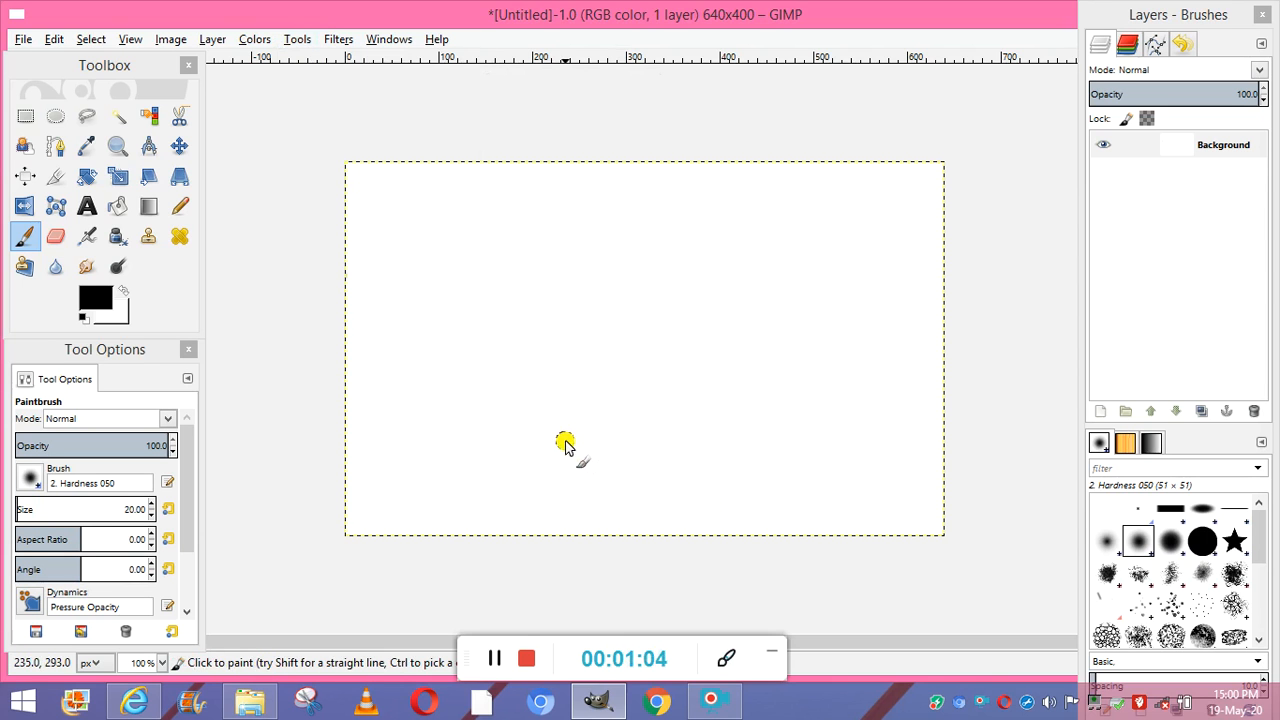
# Open the Brushes dockable dialog.
pyautogui.click(391, 40)
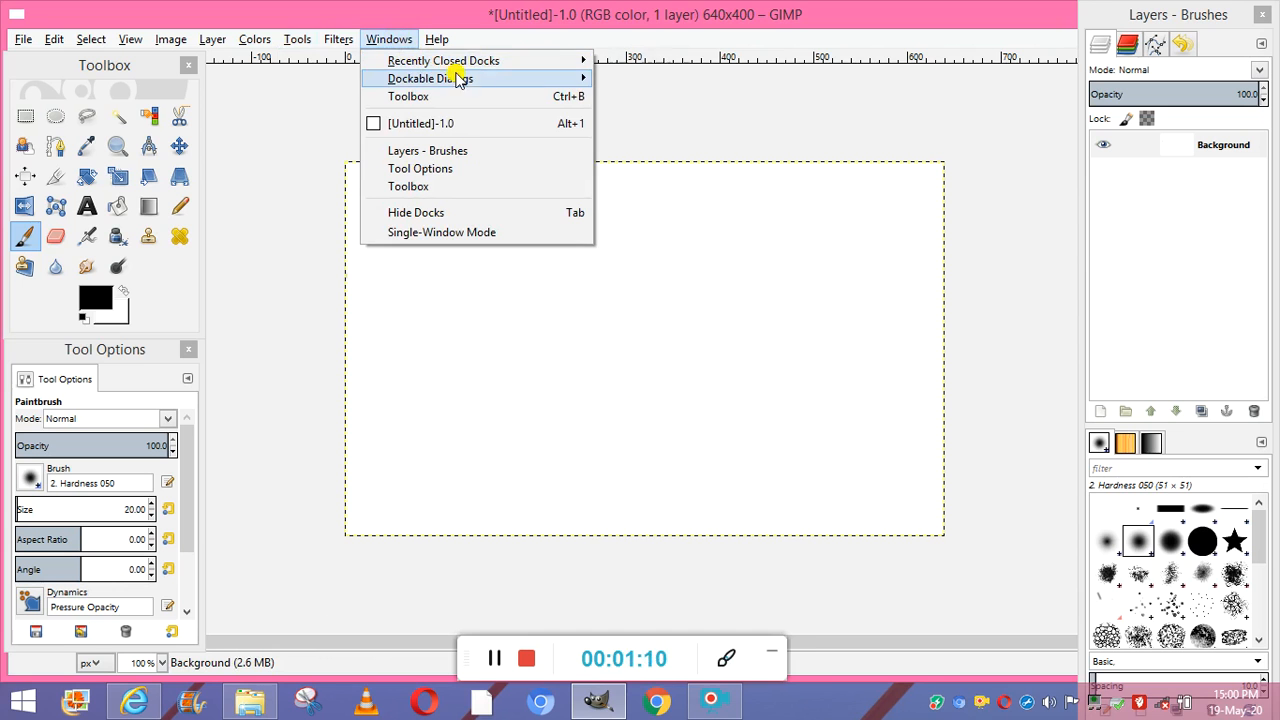
pyautogui.moveTo(588, 78)
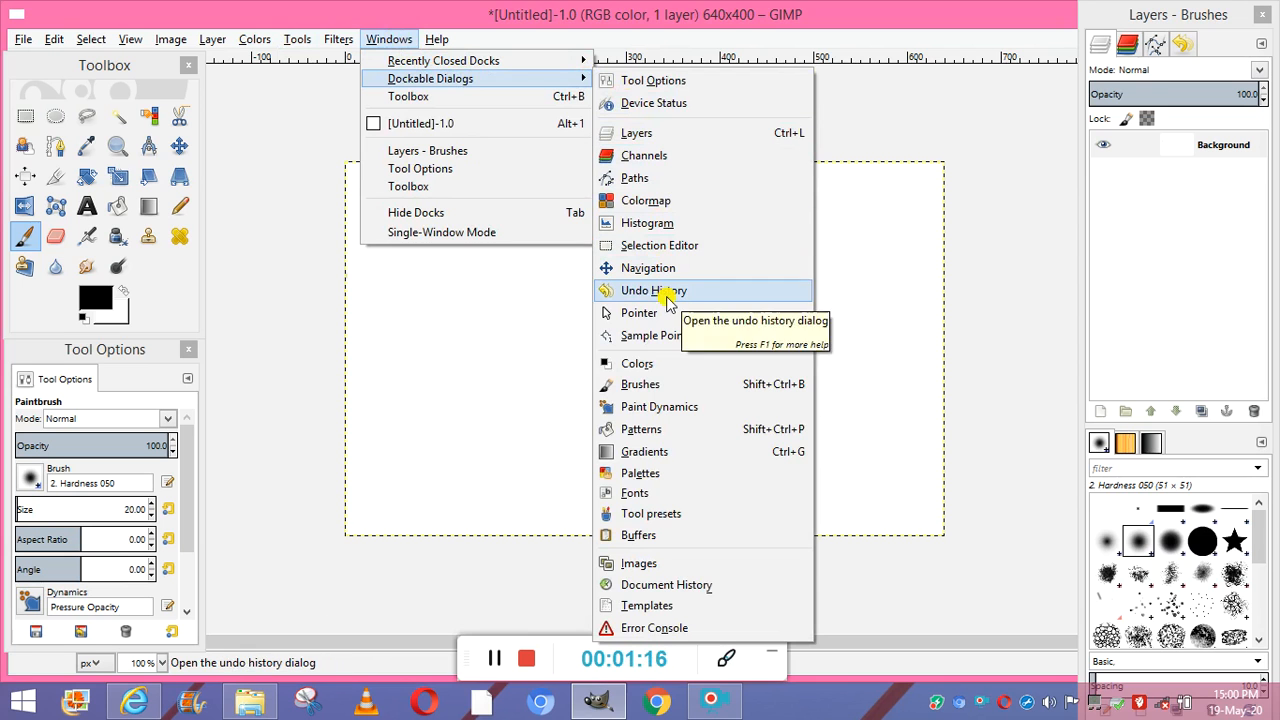
pyautogui.click(668, 384)
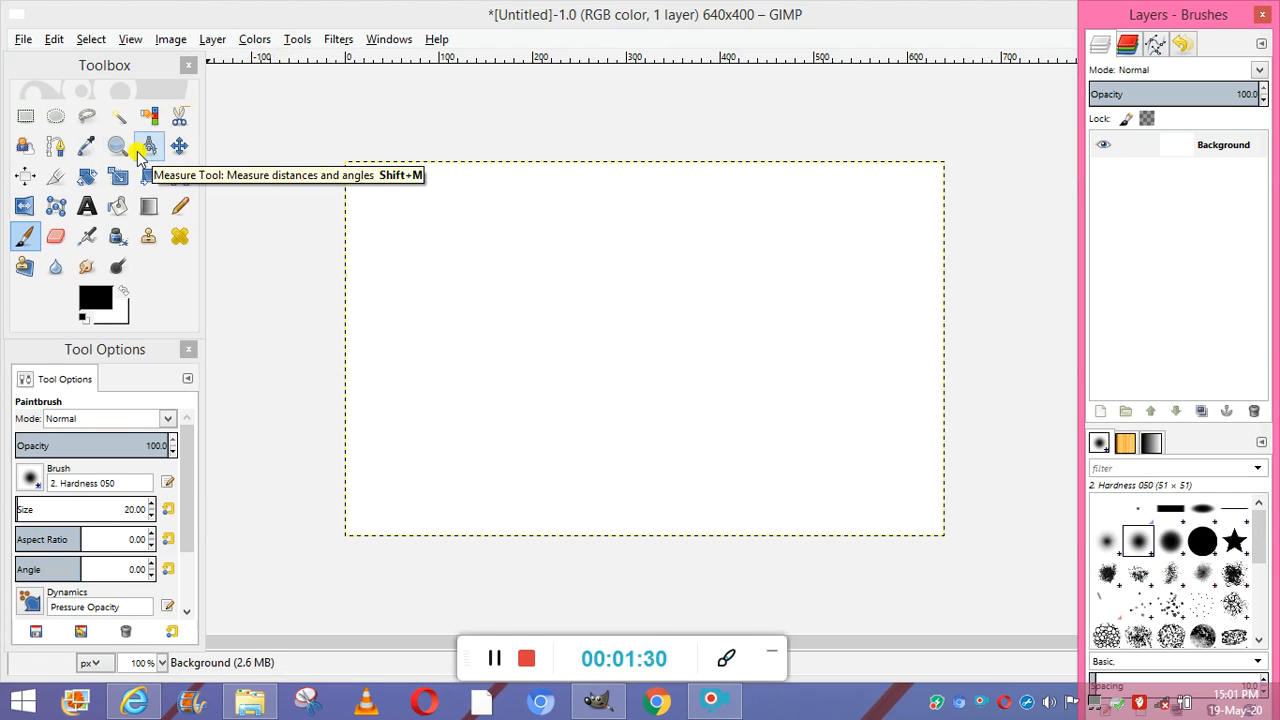
# Activate the Eraser tool and choose the 2. Hardness 075 brush for it.
pyautogui.click(302, 42)
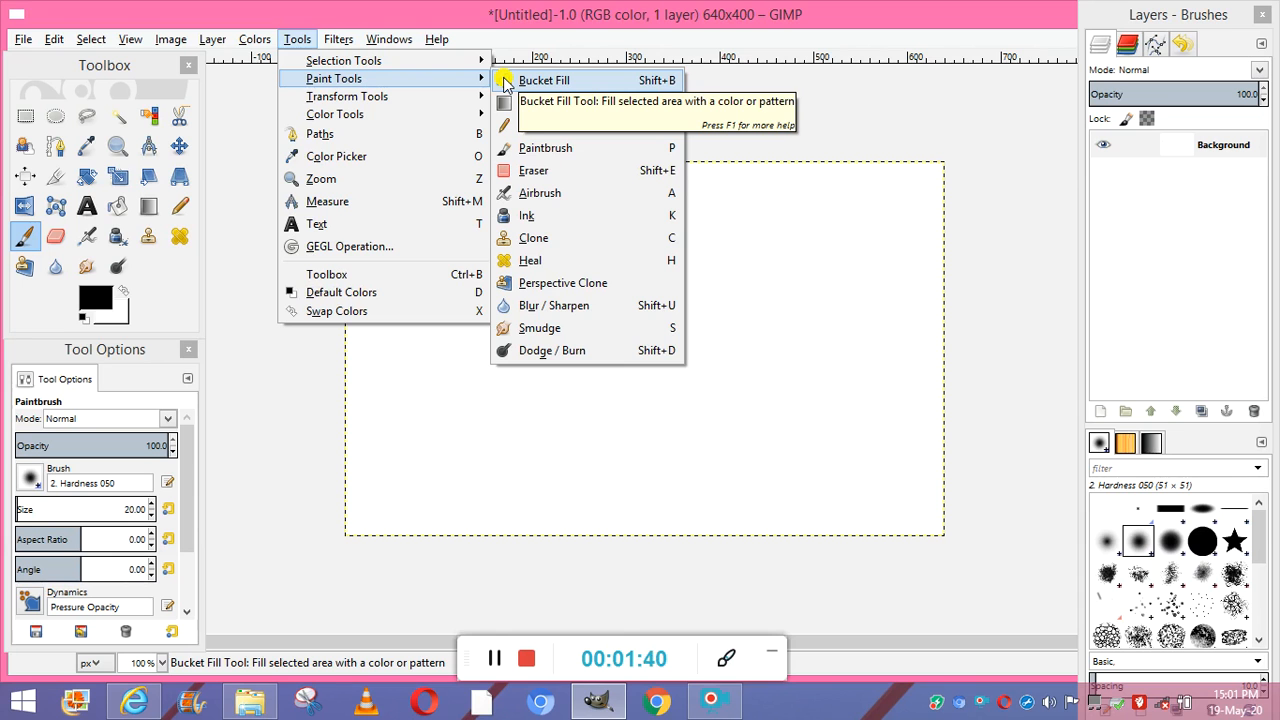
pyautogui.click(541, 169)
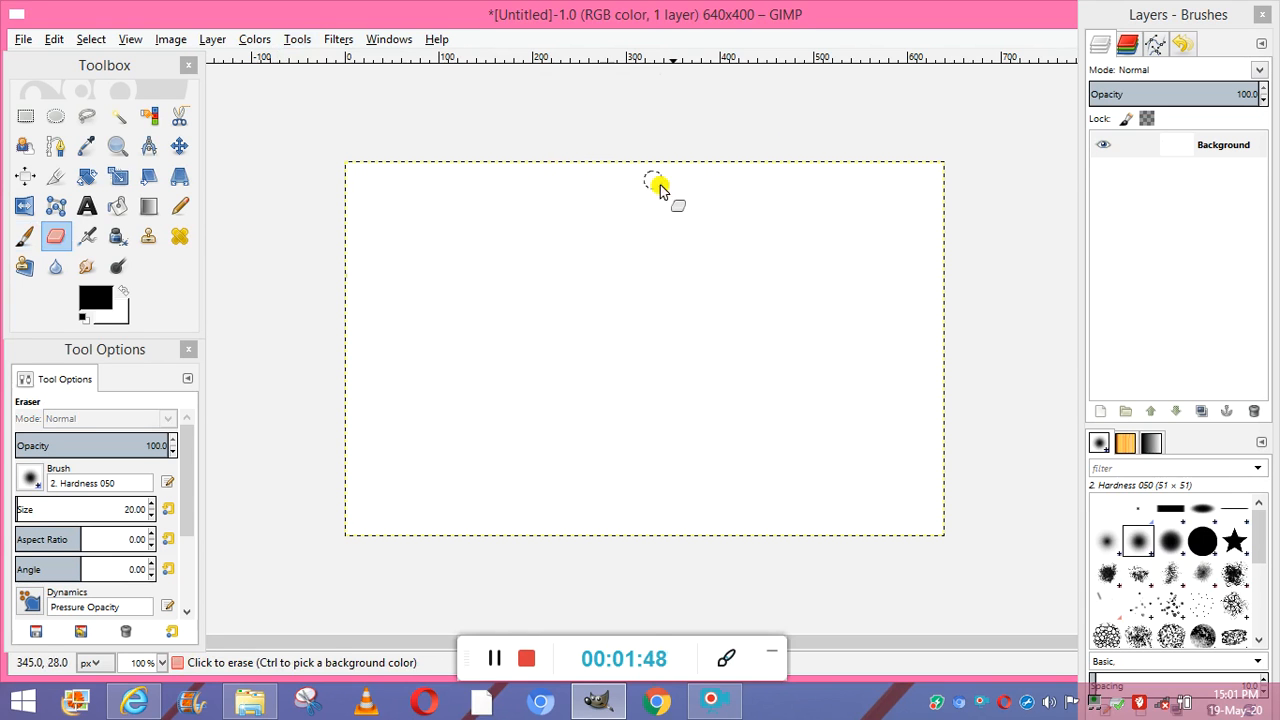
pyautogui.click(1172, 545)
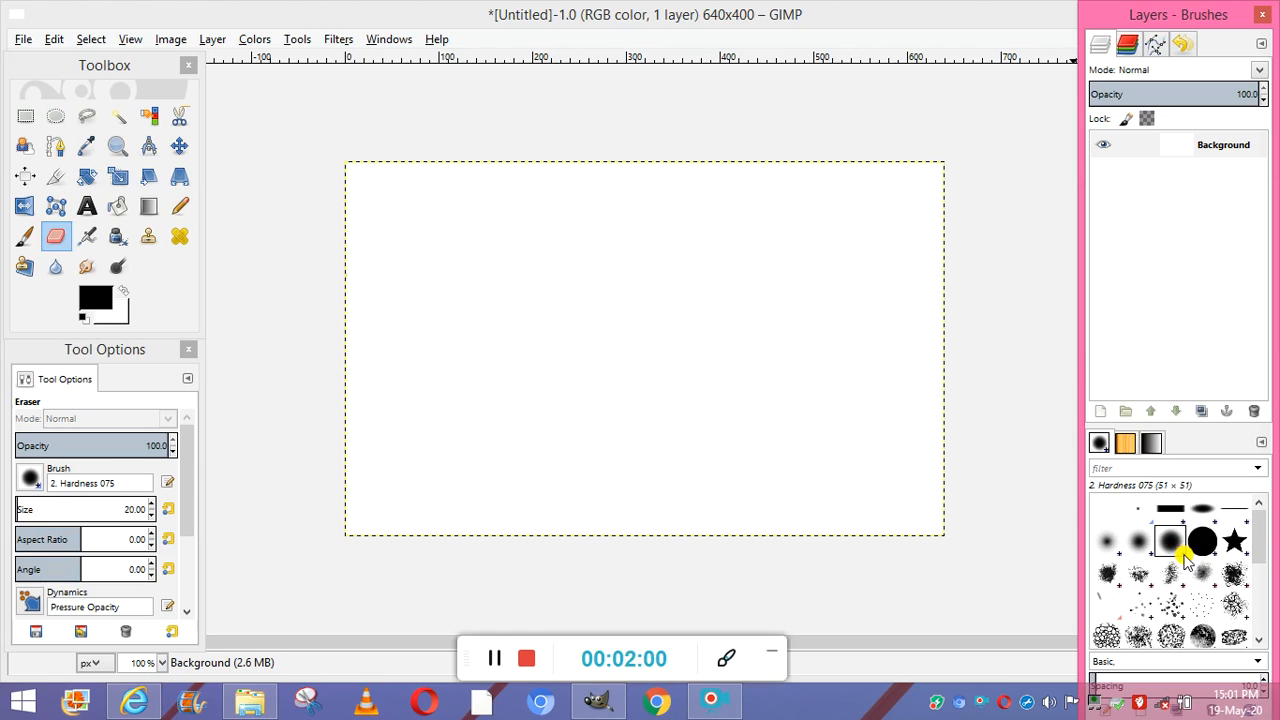
pyautogui.click(494, 659)
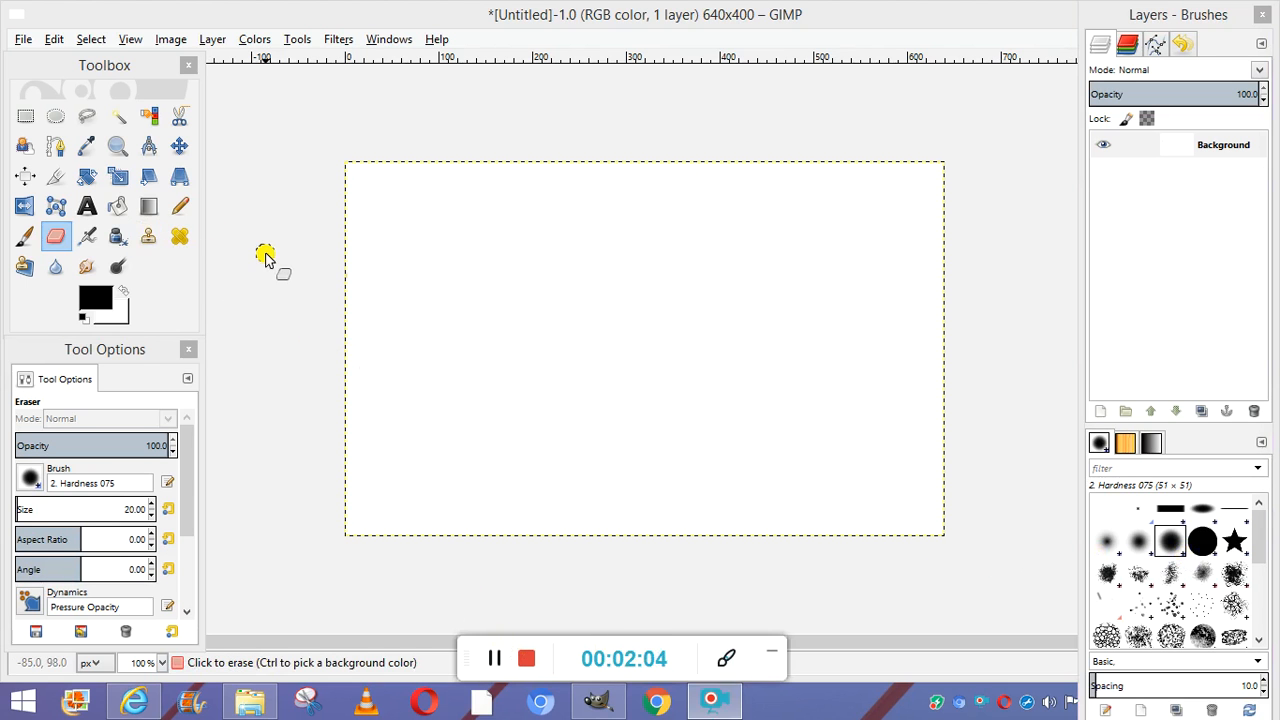
# Open the image RECYCLE BIN ICON.PNG from the PICTURES folder.
pyautogui.click(17, 44)
pyautogui.moveTo(51, 80)
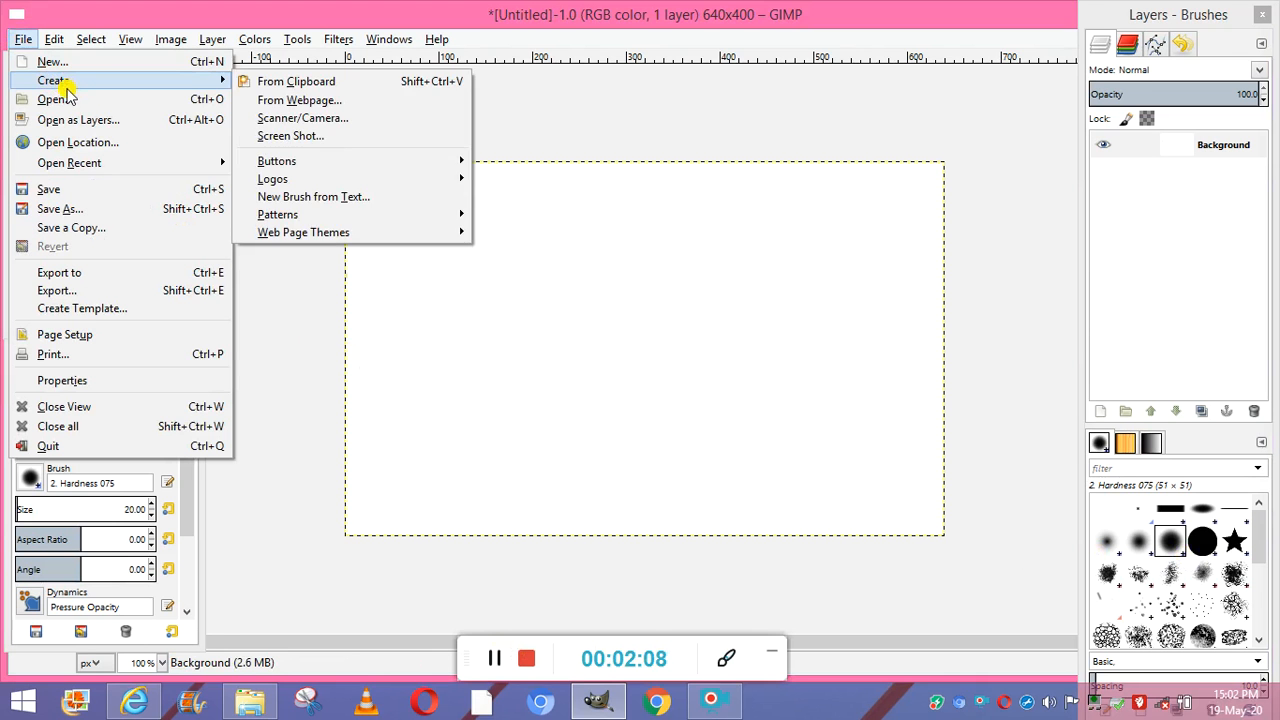
pyautogui.click(70, 97)
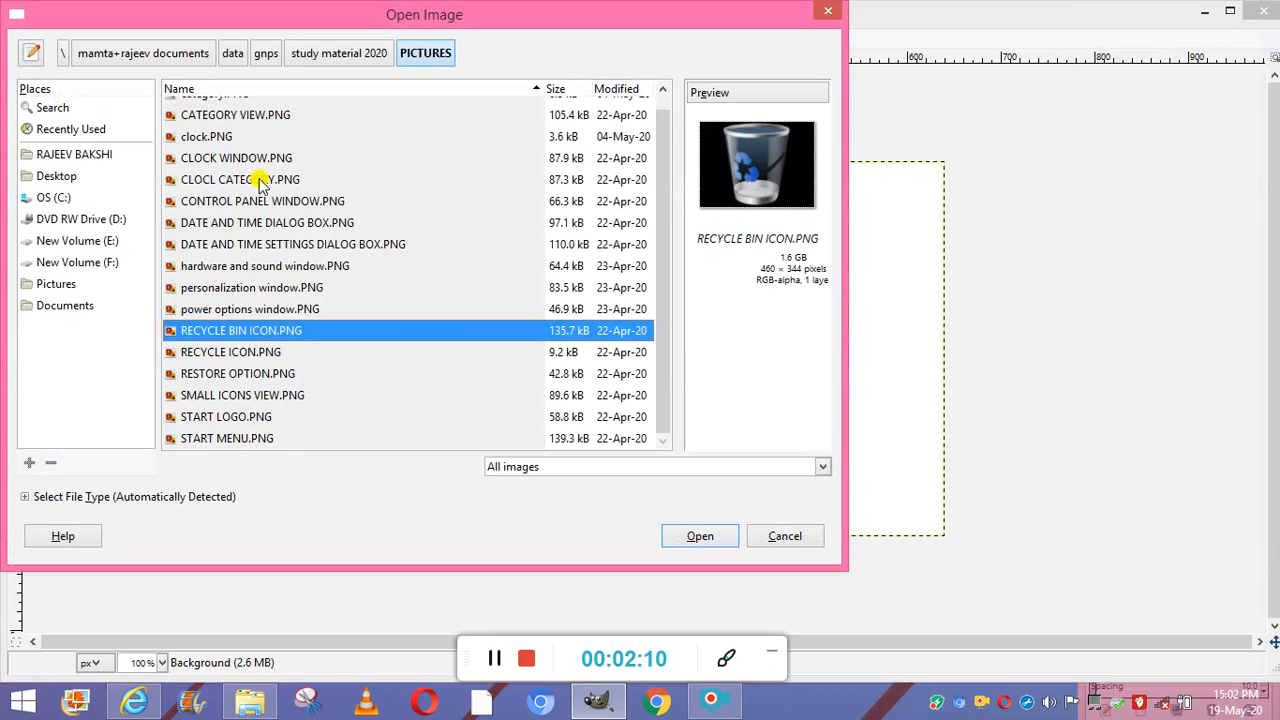
pyautogui.doubleClick(262, 332)
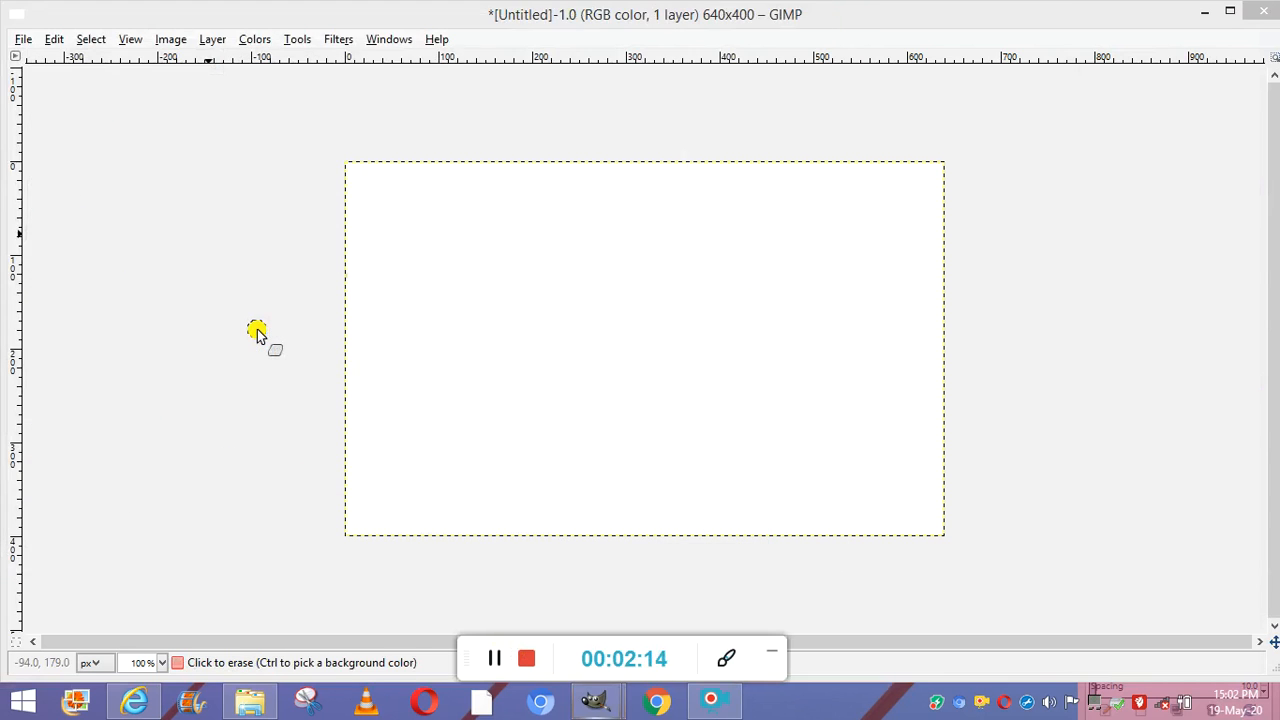
pyautogui.click(534, 371)
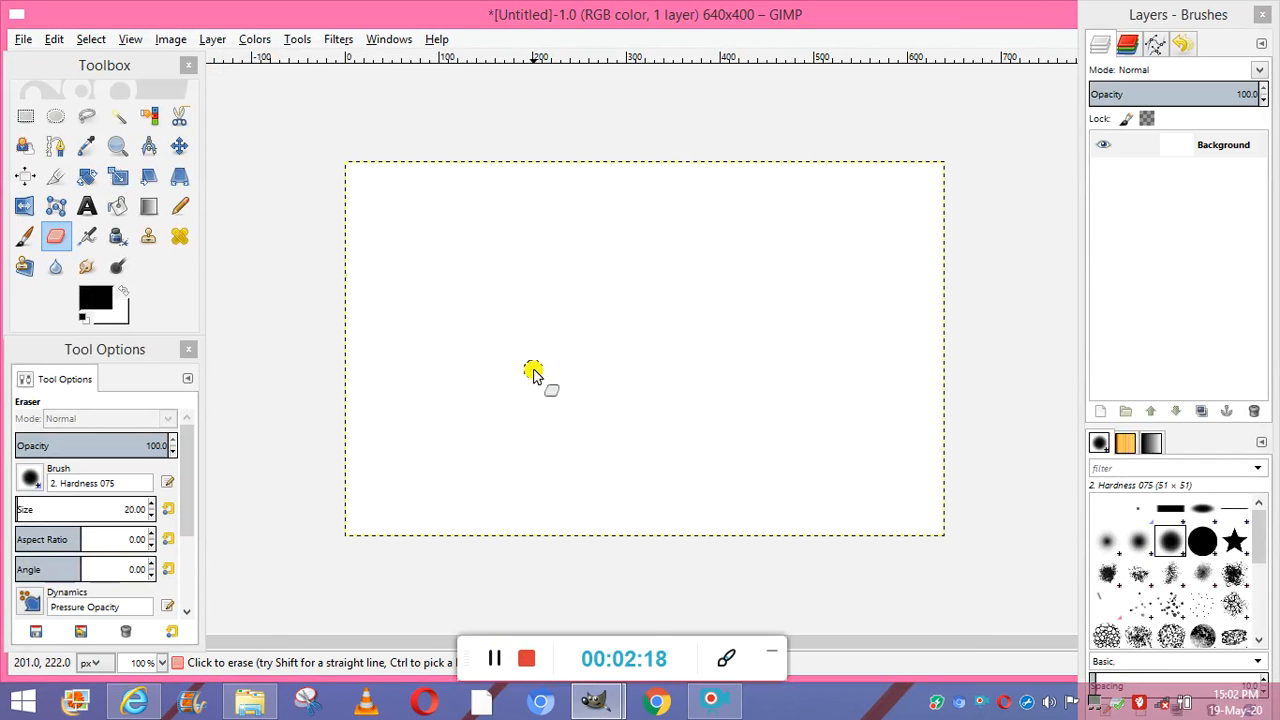
pyautogui.click(494, 658)
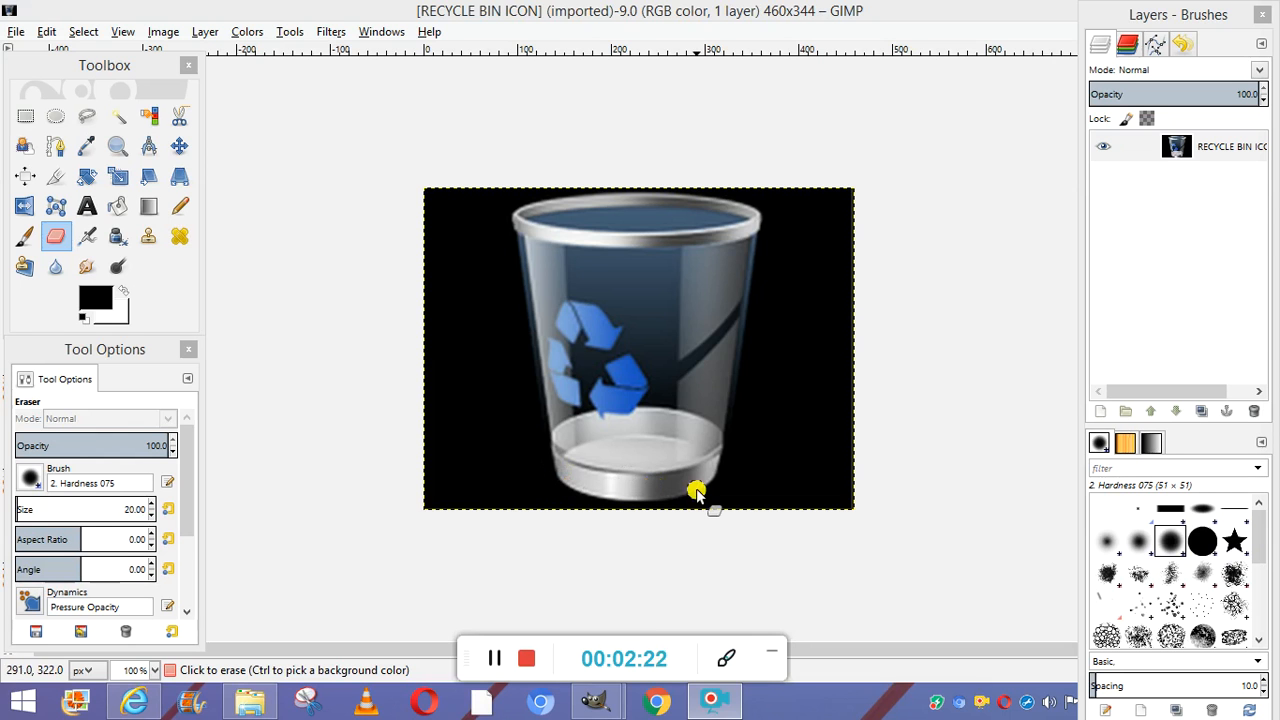
# Erase a continuous band around the outline of the recycle bin with the 2. Hardness 075 brush.
pyautogui.click(1172, 540)
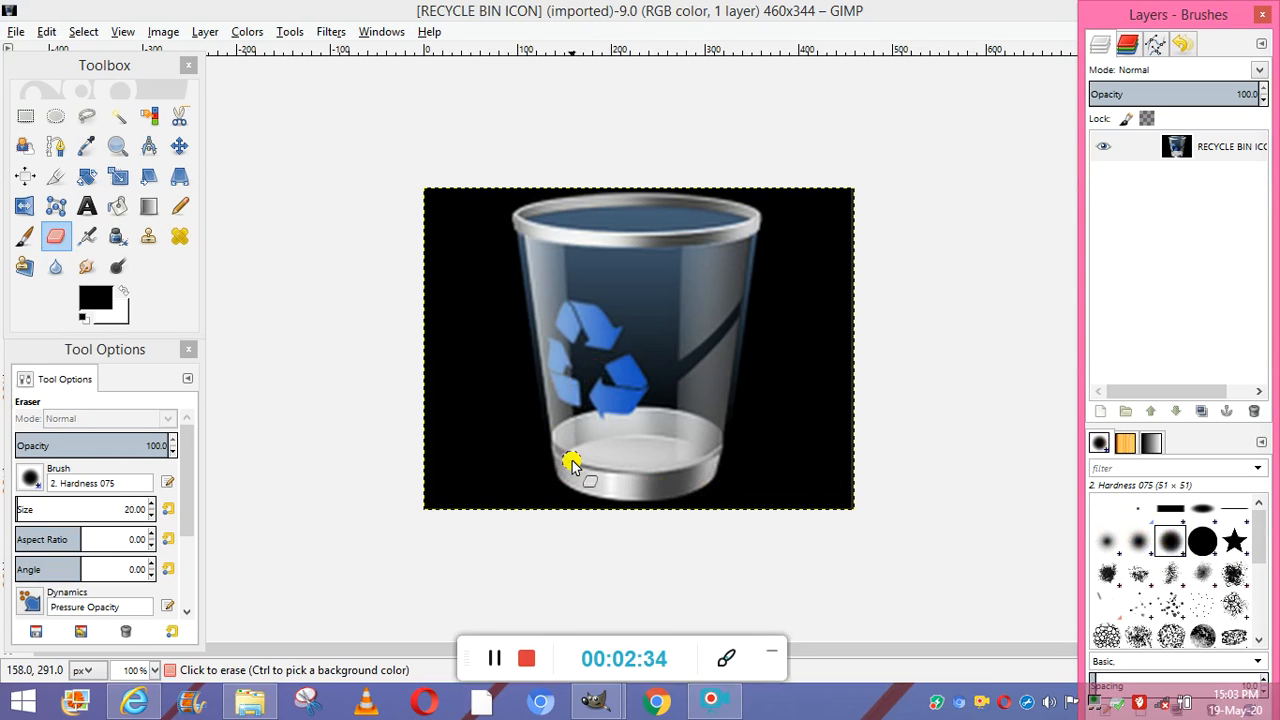
pyautogui.moveTo(566, 461)
pyautogui.mouseDown()
pyautogui.moveTo(520, 224)
pyautogui.moveTo(577, 188)
pyautogui.moveTo(721, 216)
pyautogui.moveTo(735, 226)
pyautogui.moveTo(759, 374)
pyautogui.moveTo(735, 468)
pyautogui.moveTo(691, 466)
pyautogui.moveTo(675, 497)
pyautogui.moveTo(561, 471)
pyautogui.mouseUp()
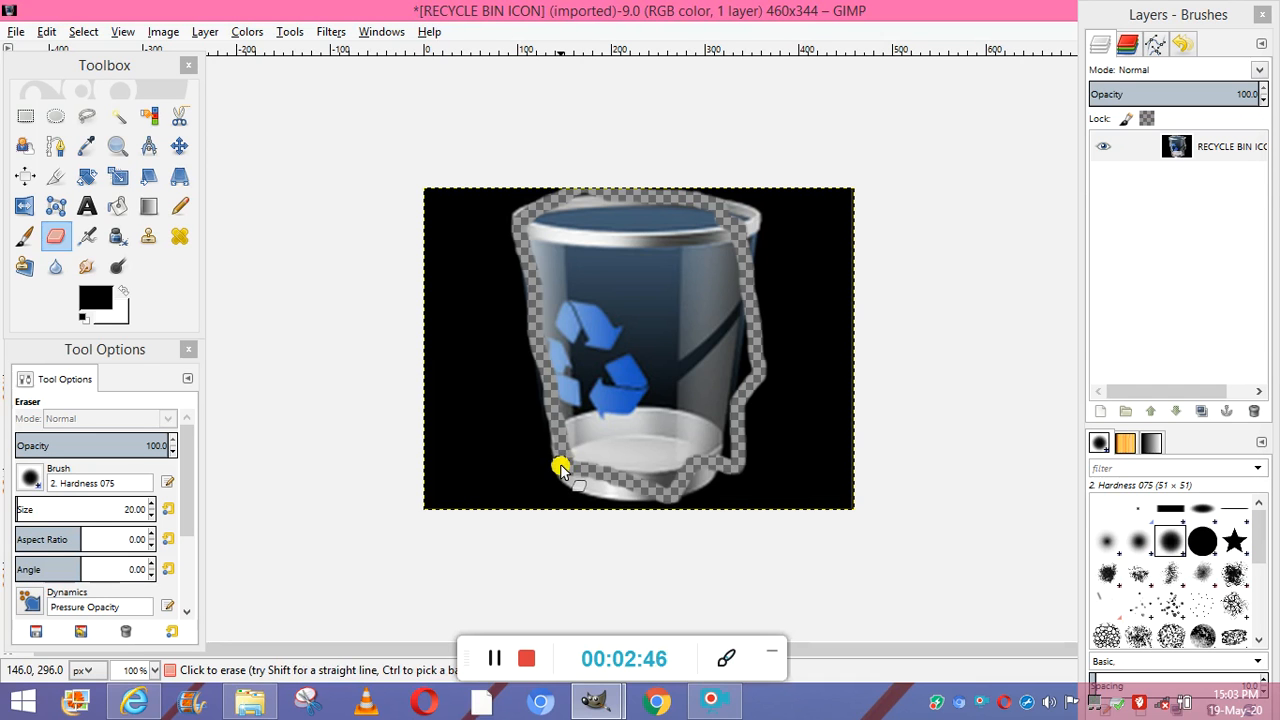
pyautogui.rightClick(633, 488)
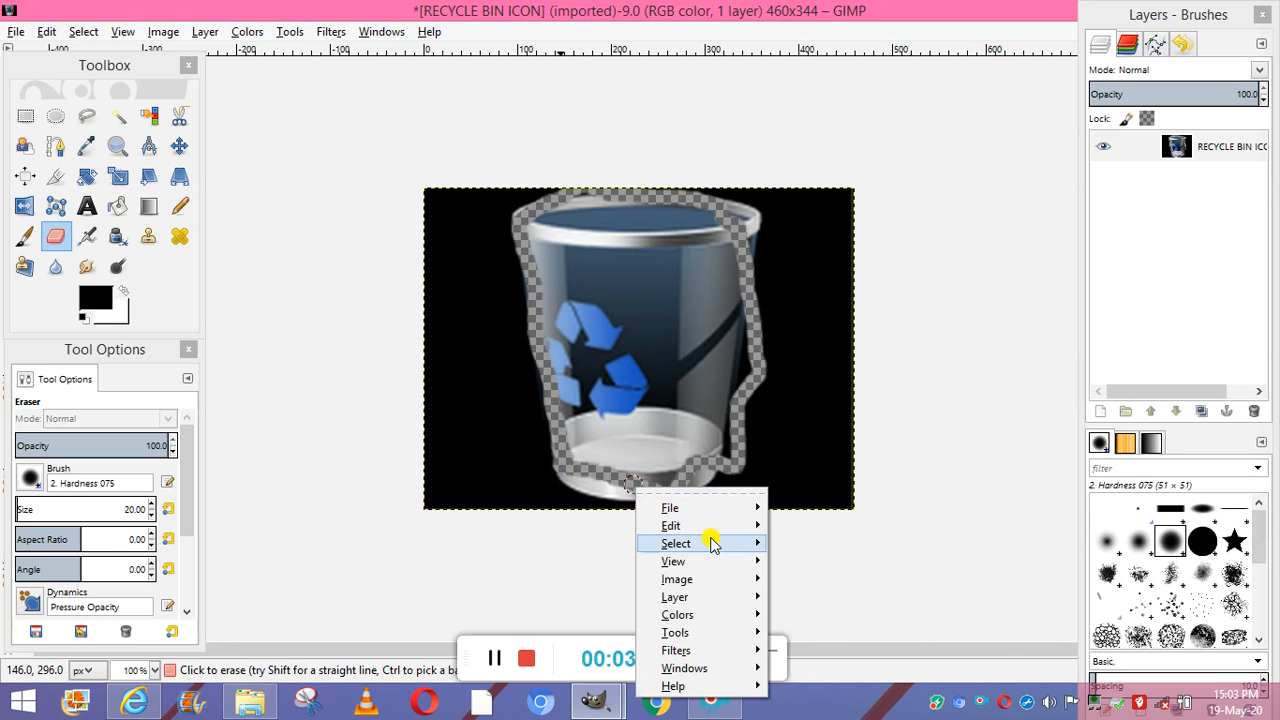
pyautogui.moveTo(748, 526)
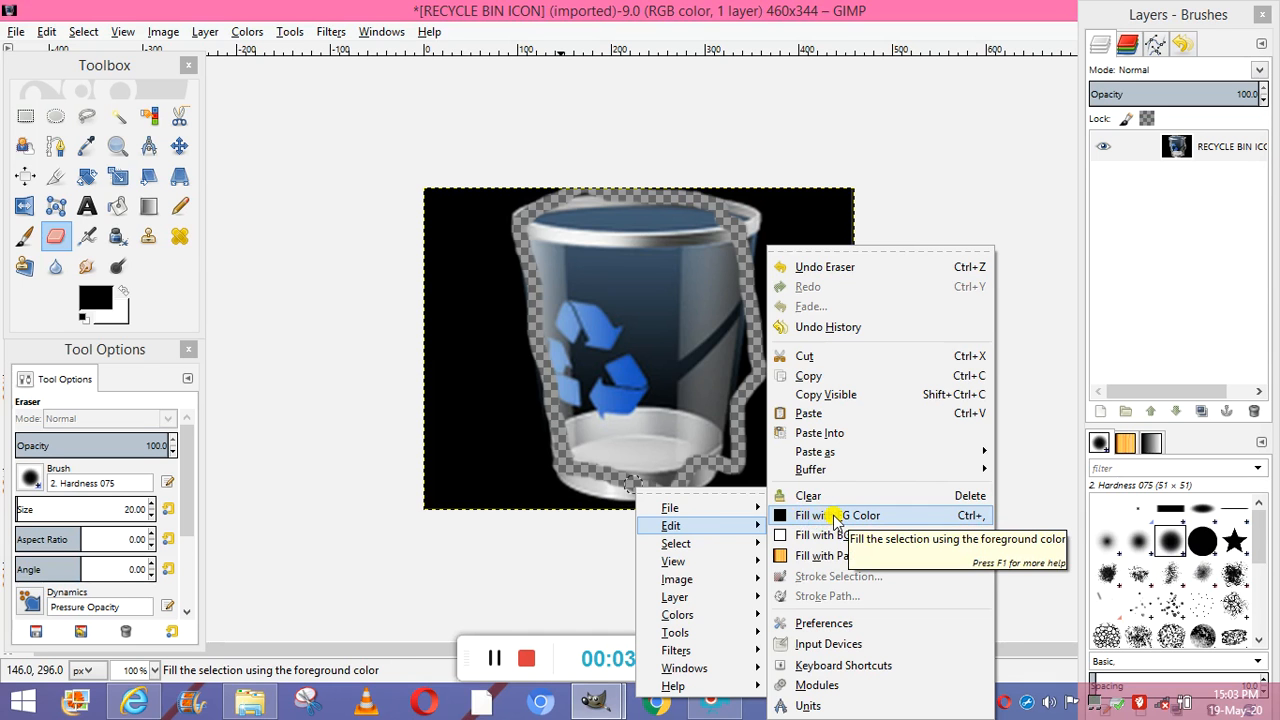
pyautogui.click(493, 665)
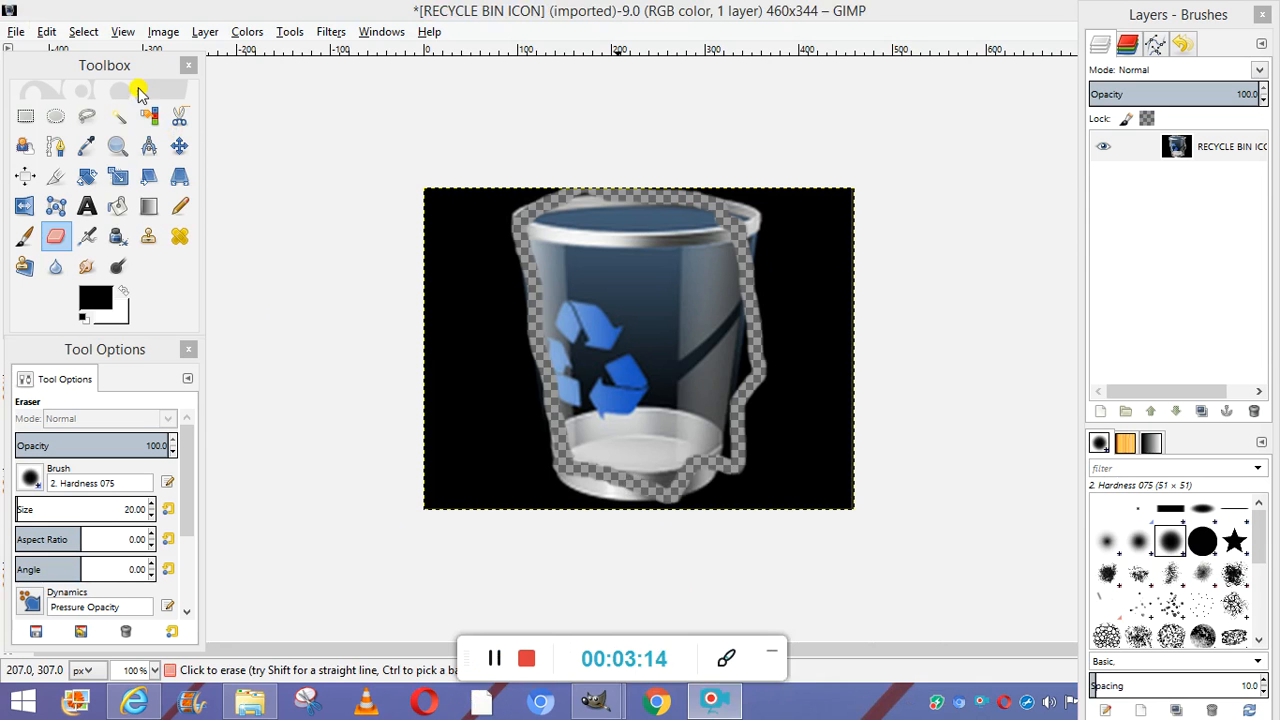
# Create a new blank 460 × 344 pixel image and move its window clear of the toolbox.
pyautogui.click(16, 30)
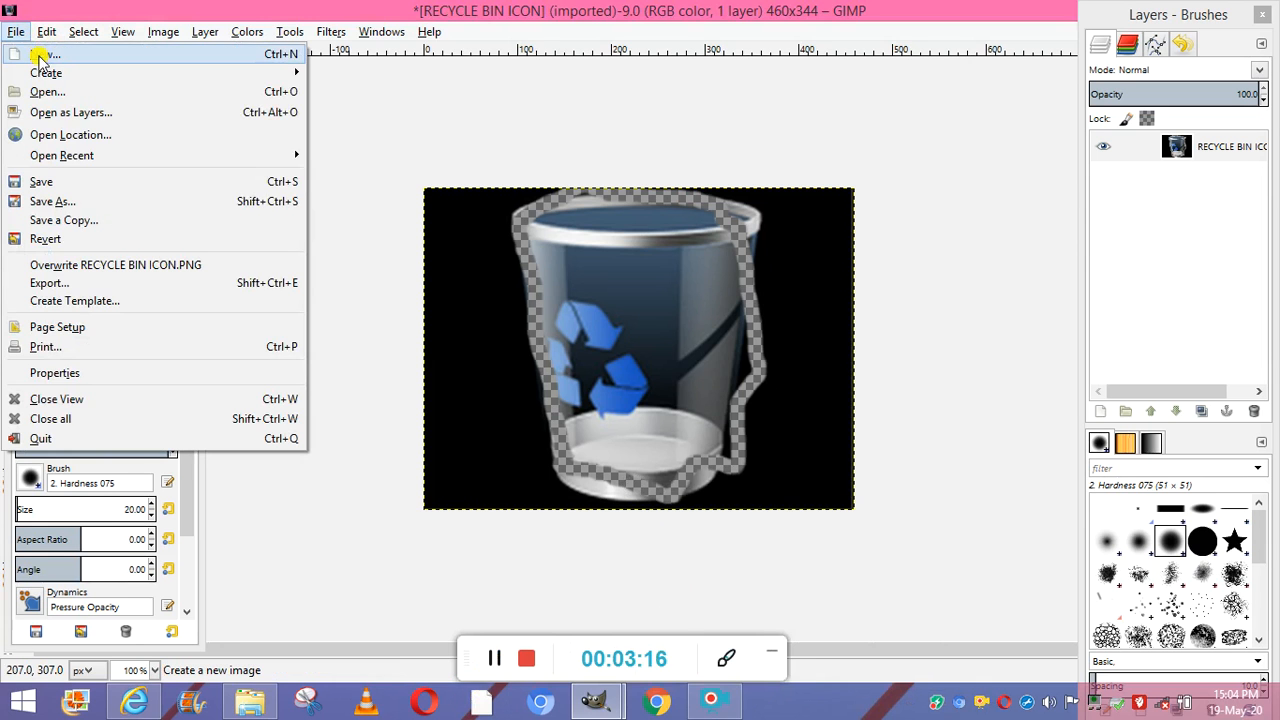
pyautogui.click(40, 56)
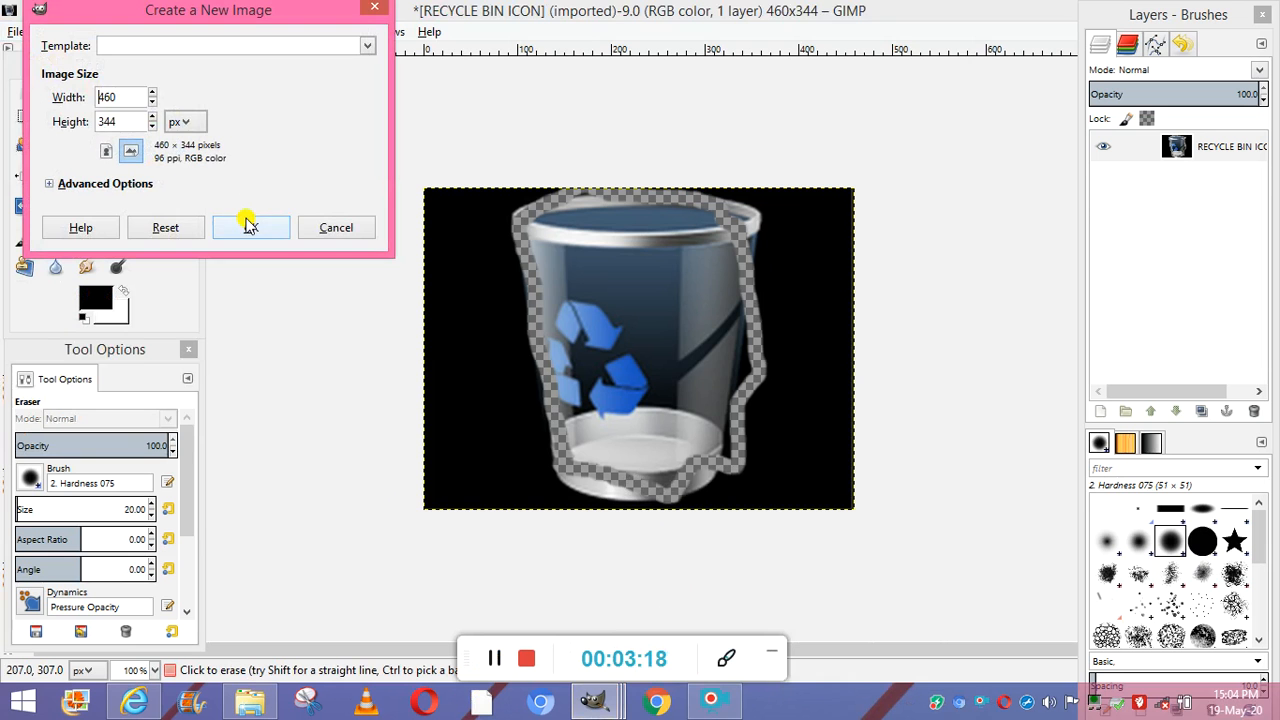
pyautogui.click(250, 228)
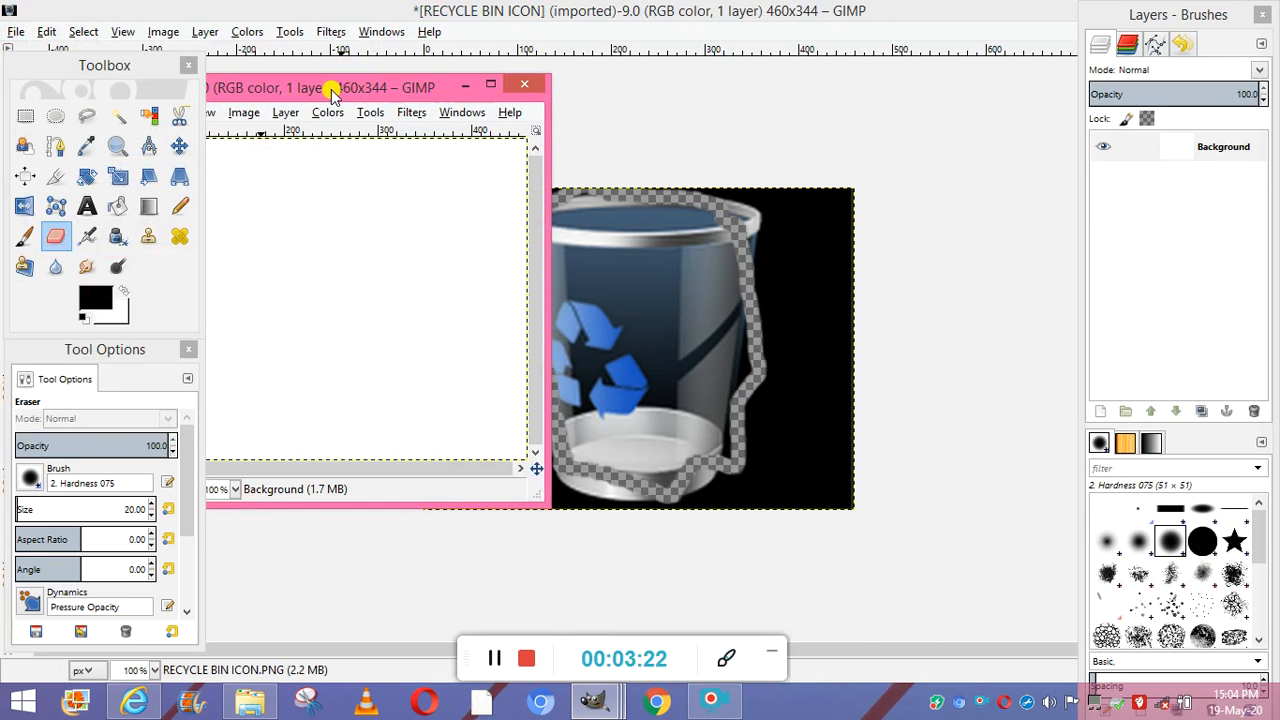
pyautogui.moveTo(337, 86); pyautogui.dragTo(640, 164)
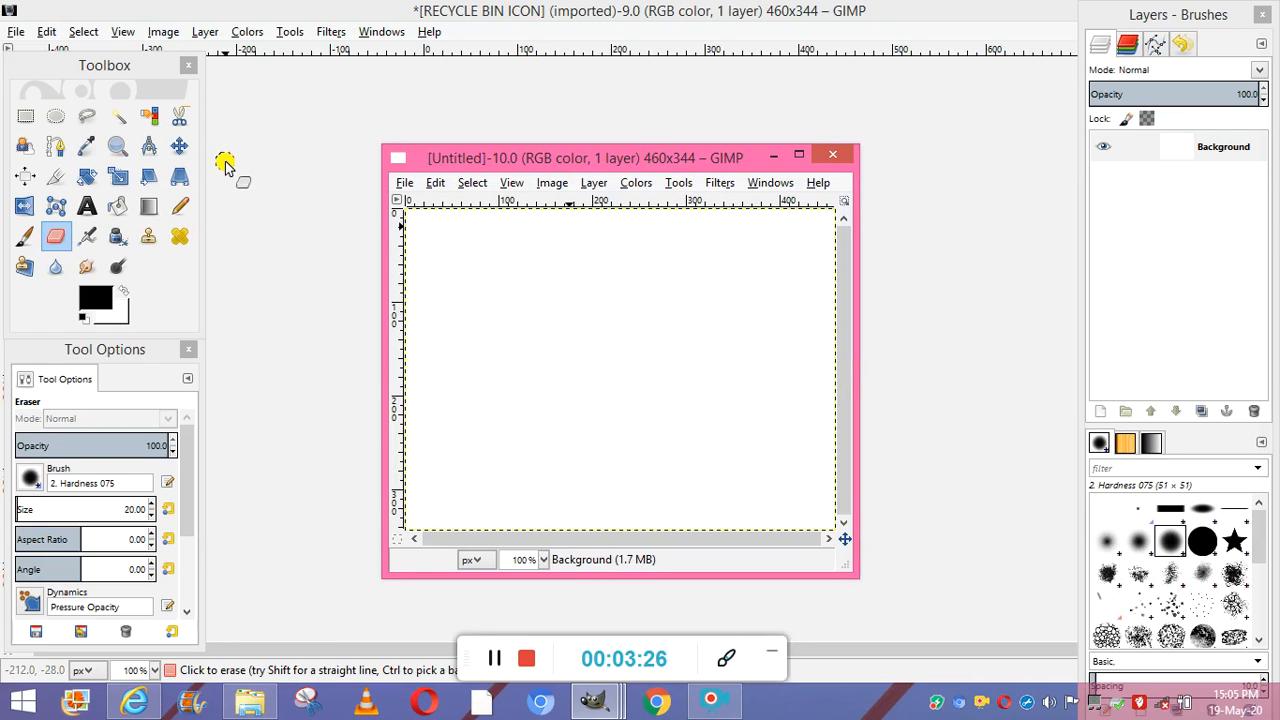
# Activate the Paintbrush tool and set the foreground color to red, d50000.
pyautogui.click(26, 238)
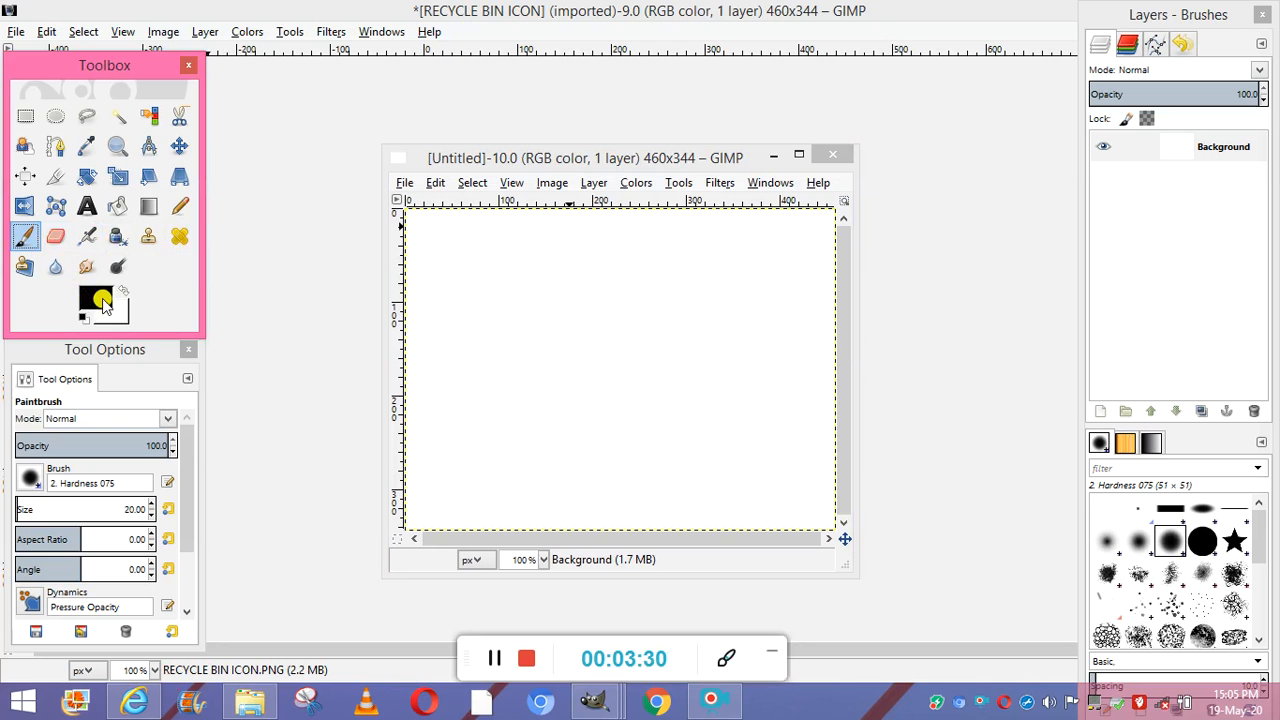
pyautogui.click(97, 305)
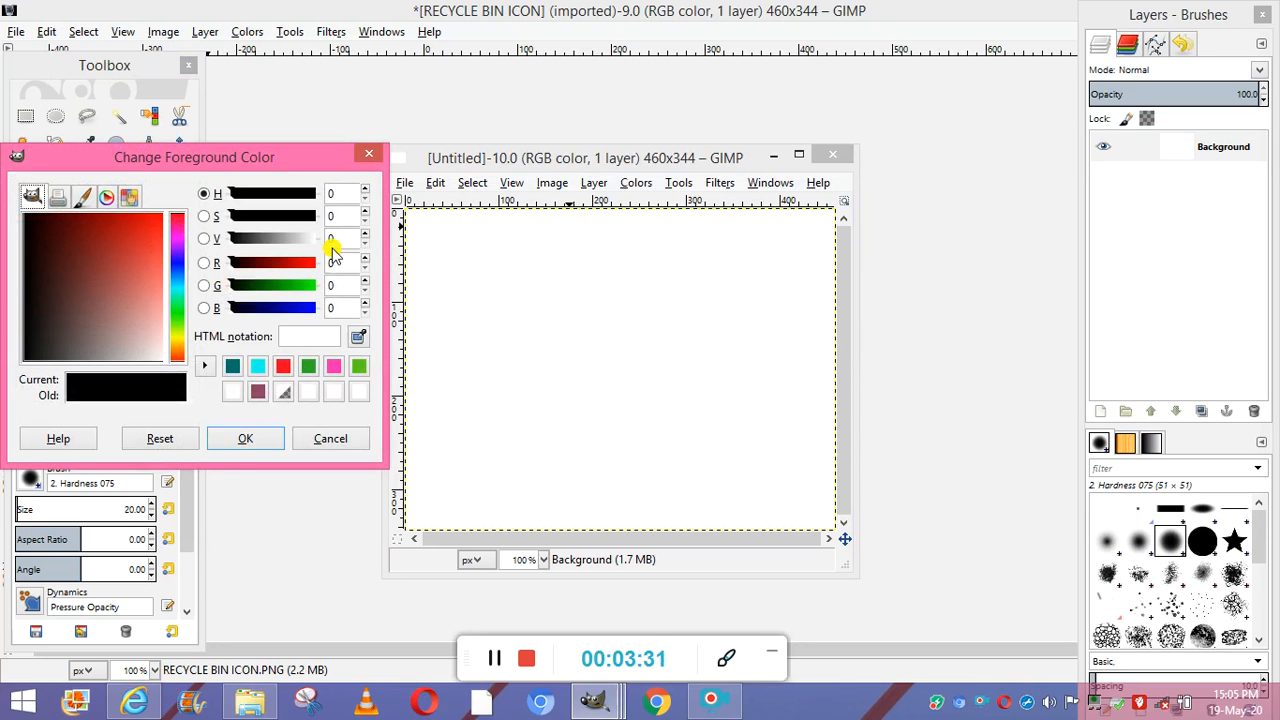
pyautogui.click(303, 262)
pyautogui.click(272, 440)
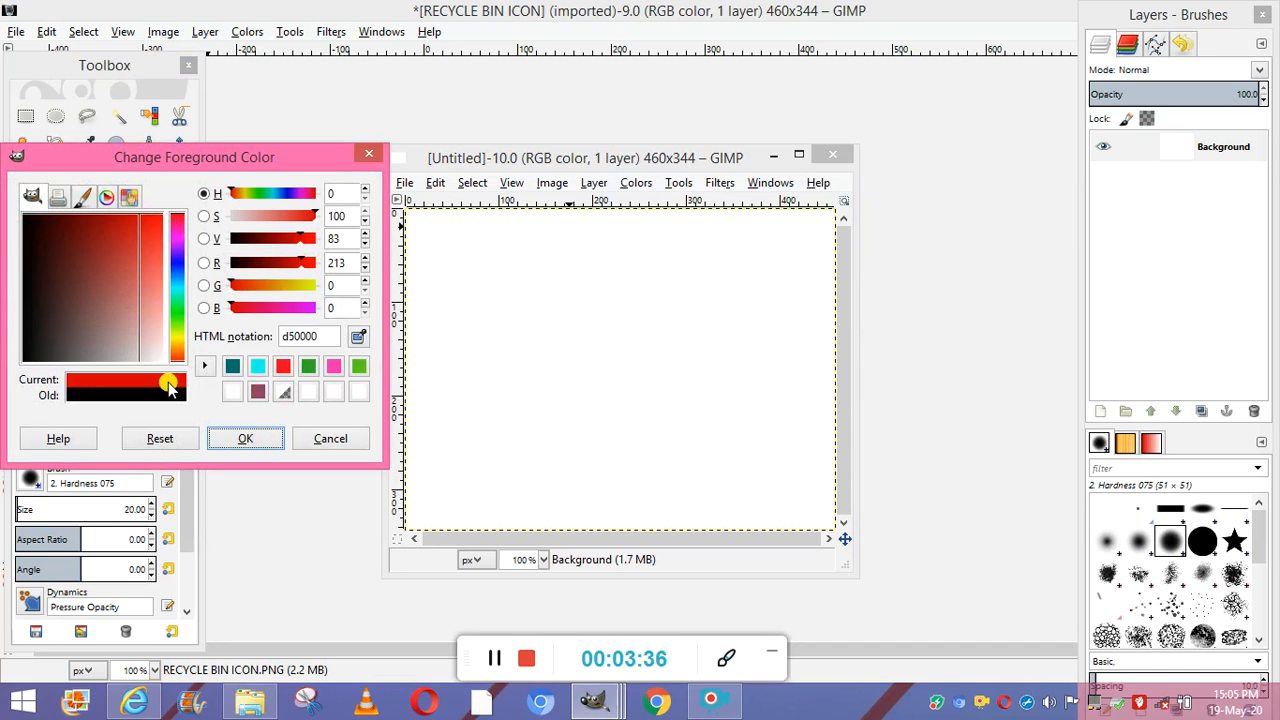
pyautogui.click(499, 660)
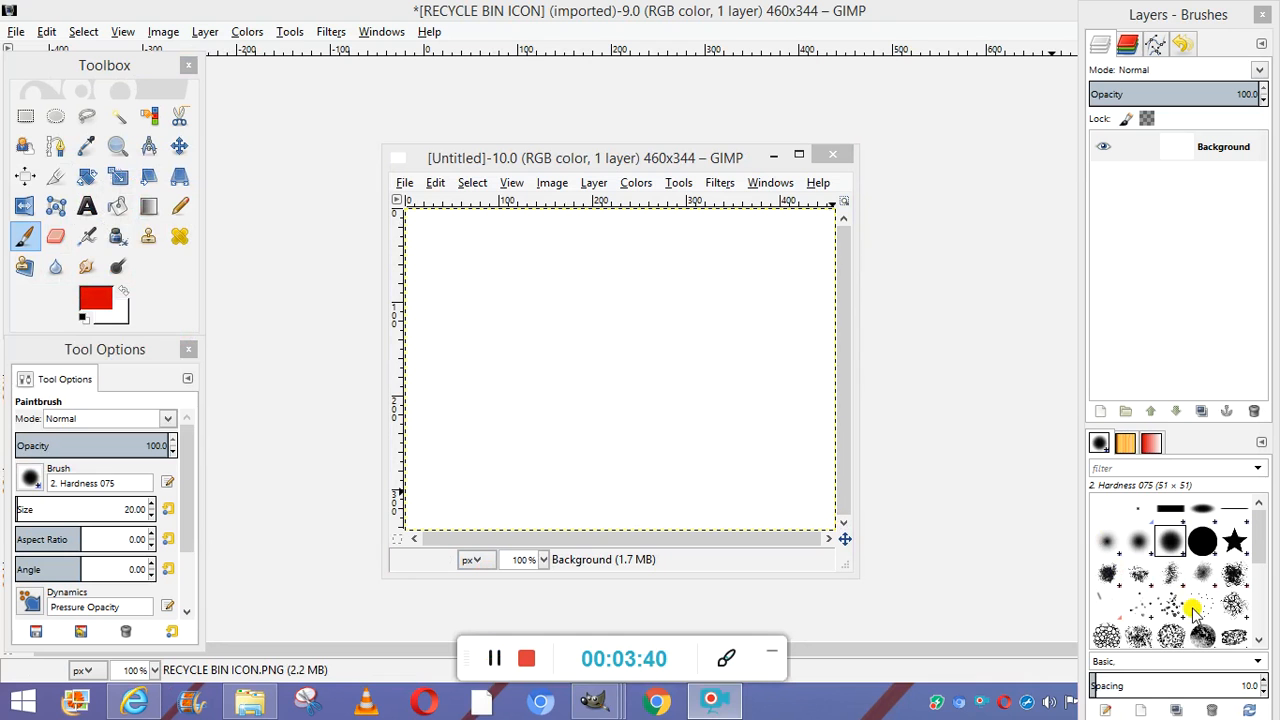
# Paint a freehand red letter M near the new image's left edge with the Acrylic 04 brush.
pyautogui.click(1200, 576)
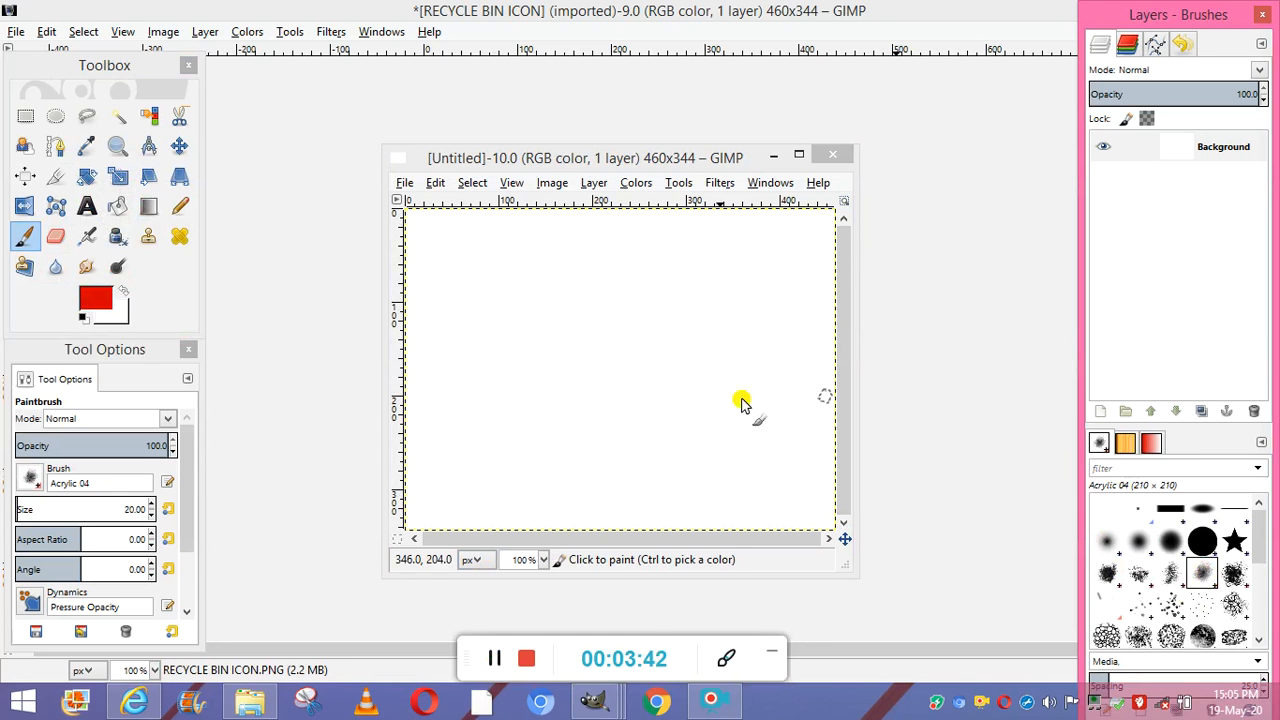
pyautogui.click(440, 355)
pyautogui.moveTo(441, 348)
pyautogui.mouseDown()
pyautogui.moveTo(426, 288)
pyautogui.moveTo(461, 311)
pyautogui.moveTo(479, 282)
pyautogui.moveTo(503, 352)
pyautogui.mouseUp()
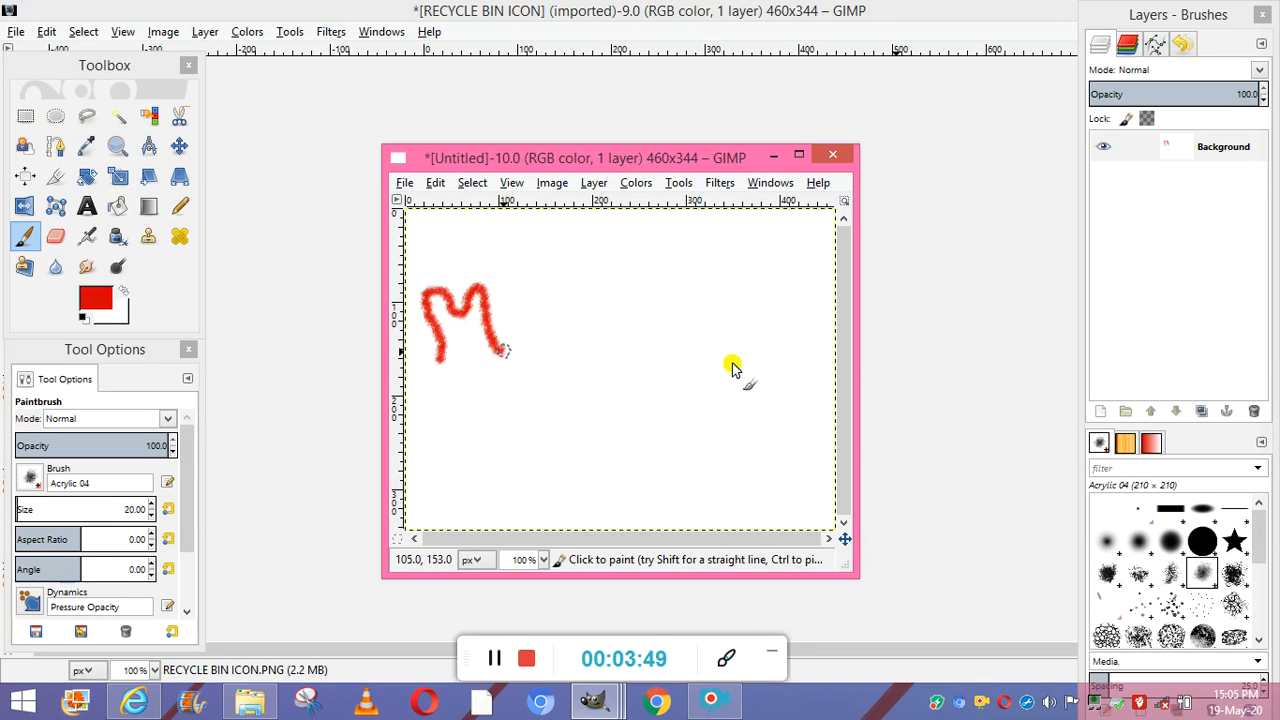
# Paint a second red letter M to the right of the first with the Cell 02 brush.
pyautogui.click(1106, 634)
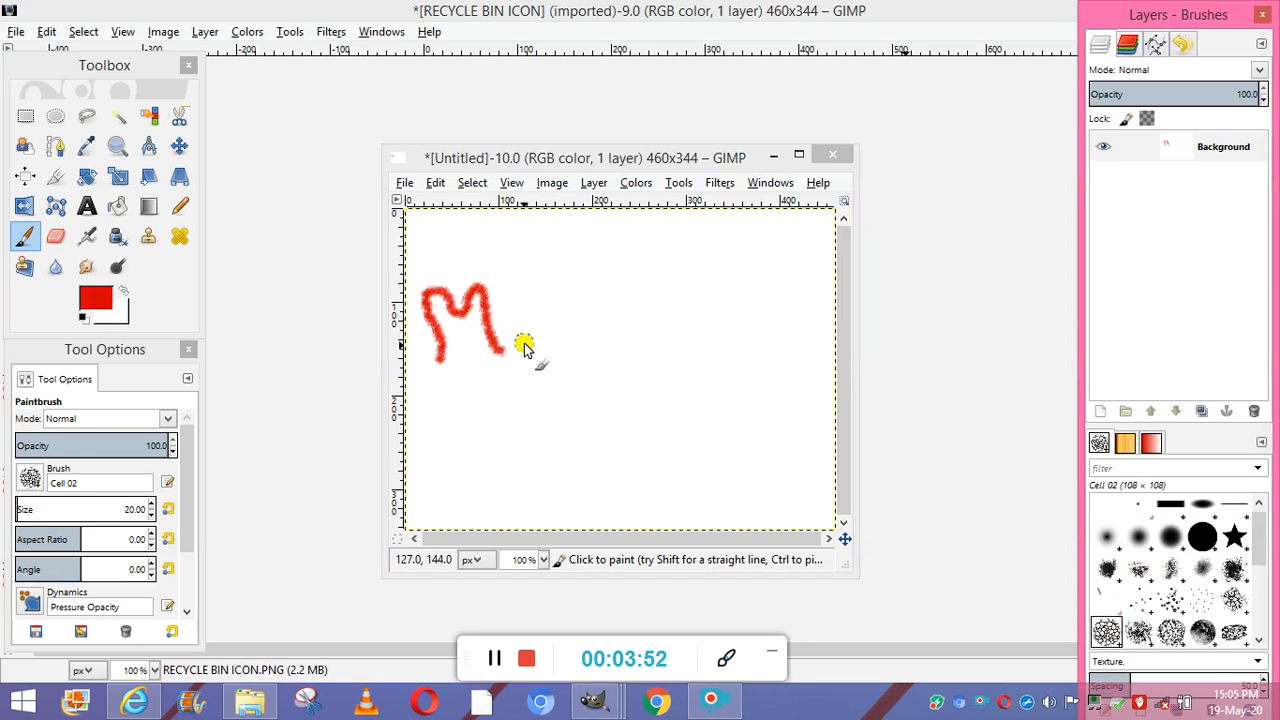
pyautogui.moveTo(524, 352)
pyautogui.mouseDown()
pyautogui.moveTo(520, 286)
pyautogui.moveTo(551, 314)
pyautogui.moveTo(563, 285)
pyautogui.moveTo(583, 303)
pyautogui.moveTo(592, 356)
pyautogui.mouseUp()
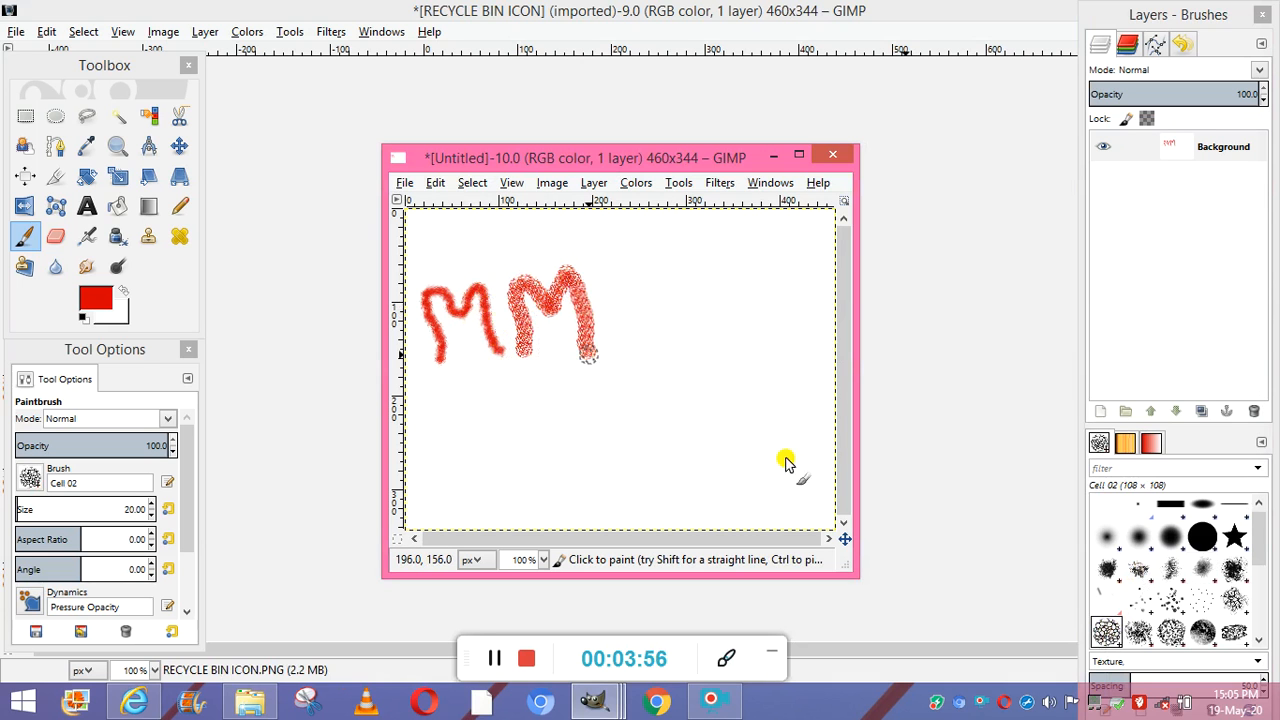
# Paint a third freehand red letter M to the right of the first two with the Chalk 02 brush.
pyautogui.click(1170, 632)
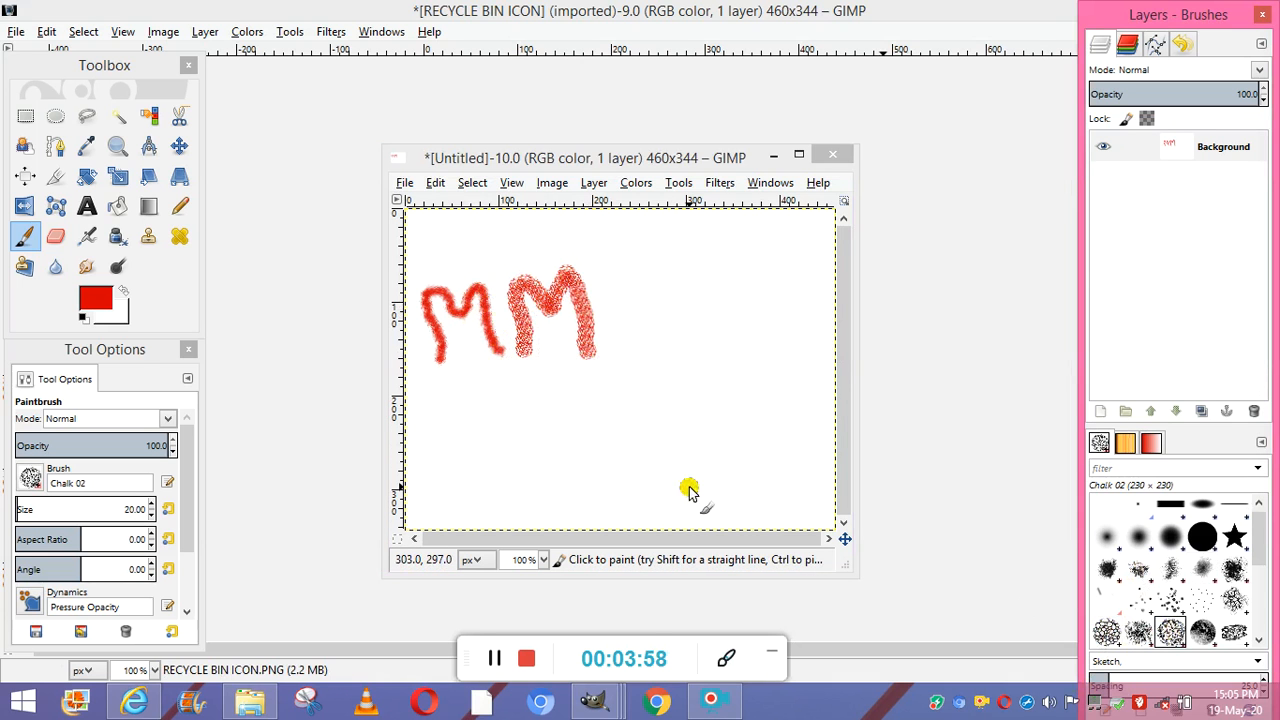
pyautogui.moveTo(626, 345)
pyautogui.mouseDown()
pyautogui.moveTo(617, 277)
pyautogui.moveTo(634, 265)
pyautogui.moveTo(659, 307)
pyautogui.moveTo(671, 268)
pyautogui.moveTo(724, 372)
pyautogui.mouseUp()
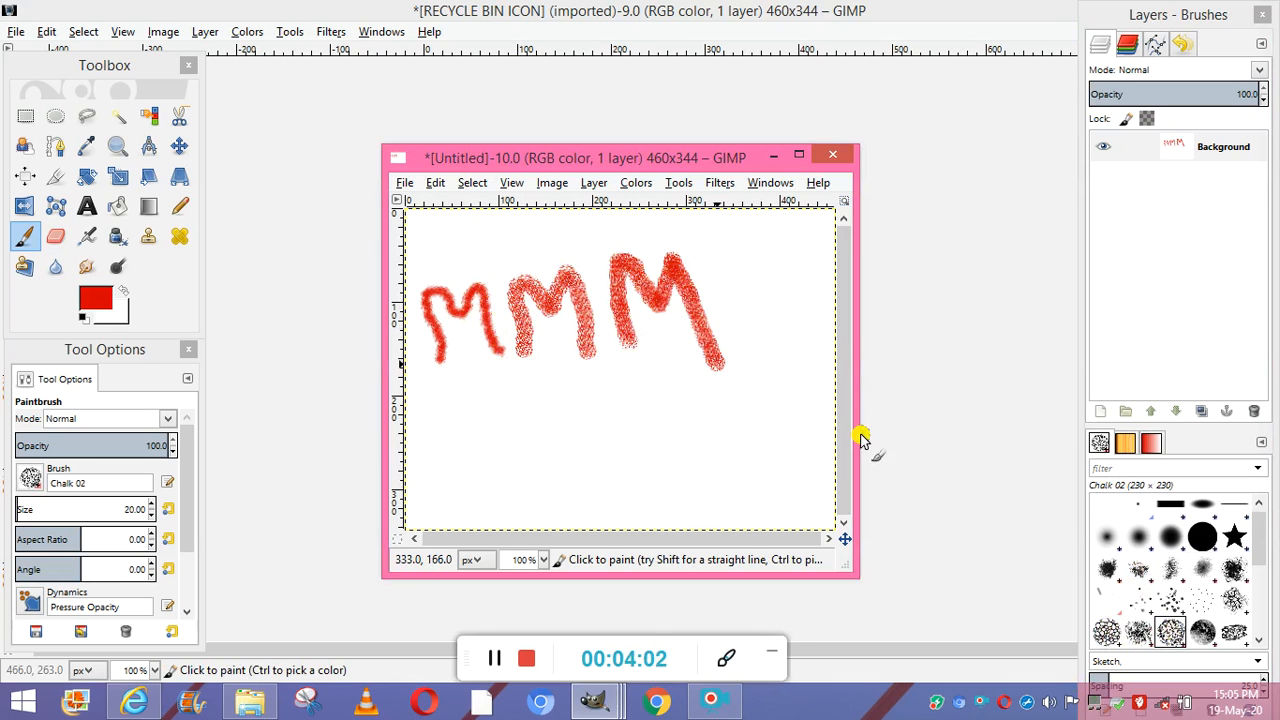
# Paint the red letters MA below the row of Ms with the 2. Star brush.
pyautogui.click(1235, 538)
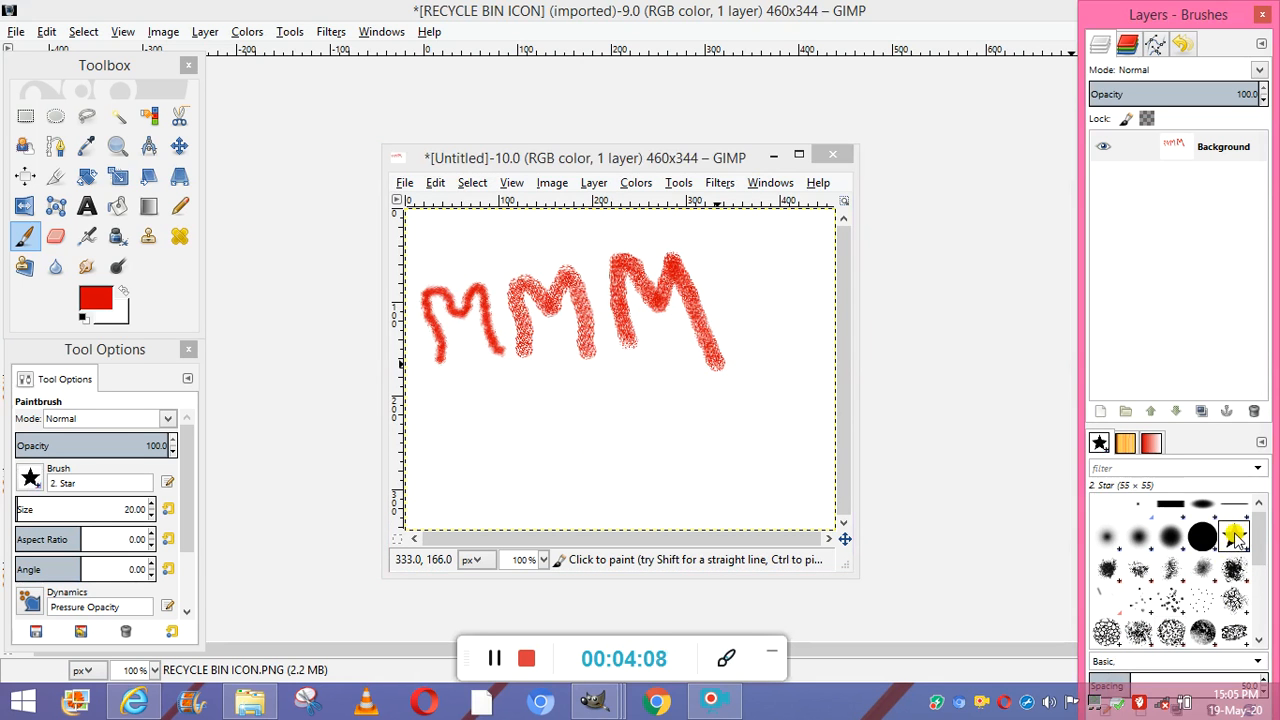
pyautogui.moveTo(491, 483)
pyautogui.mouseDown()
pyautogui.moveTo(487, 411)
pyautogui.moveTo(530, 437)
pyautogui.moveTo(545, 391)
pyautogui.moveTo(569, 481)
pyautogui.mouseUp()
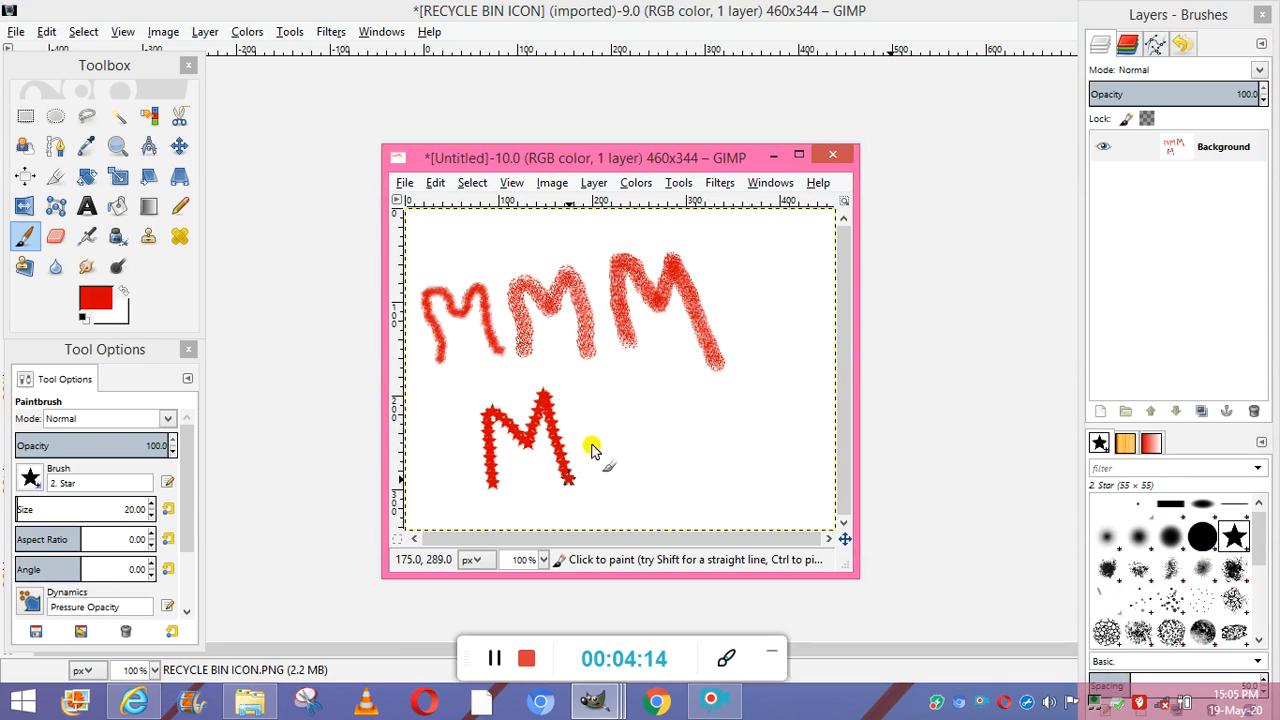
pyautogui.moveTo(590, 389); pyautogui.dragTo(591, 465)
pyautogui.moveTo(588, 392); pyautogui.dragTo(640, 460)
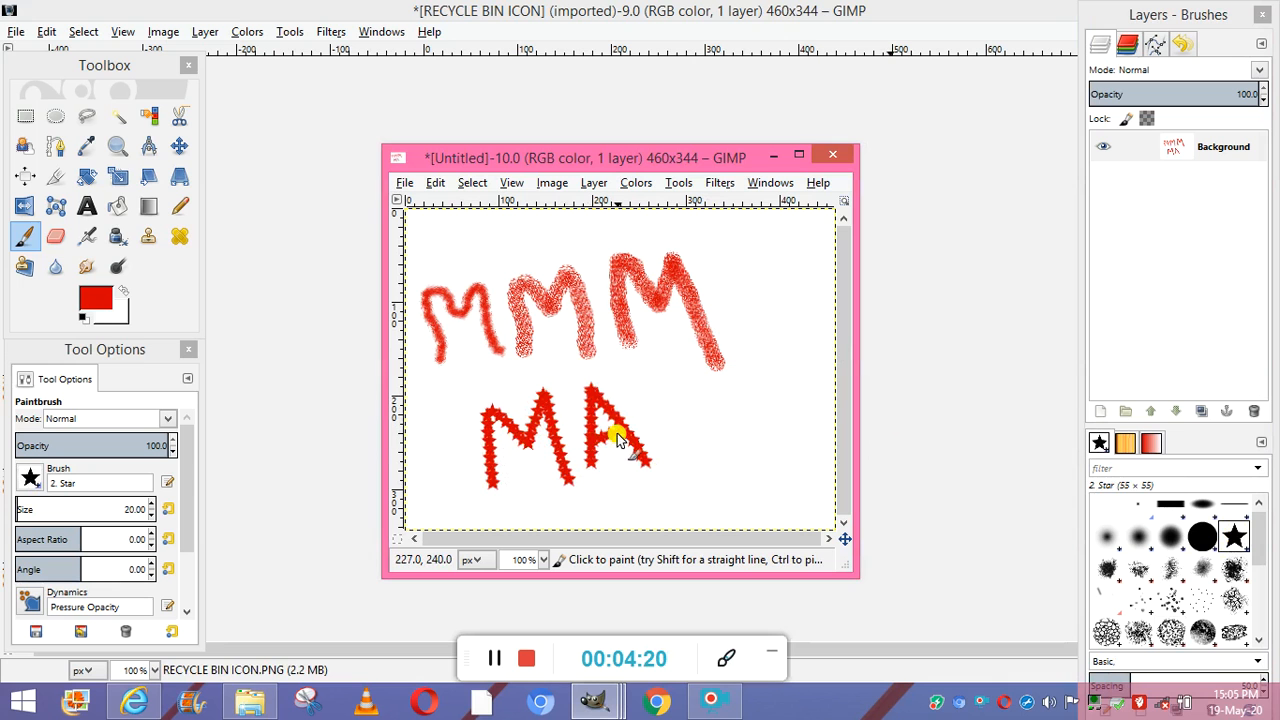
pyautogui.click(491, 659)
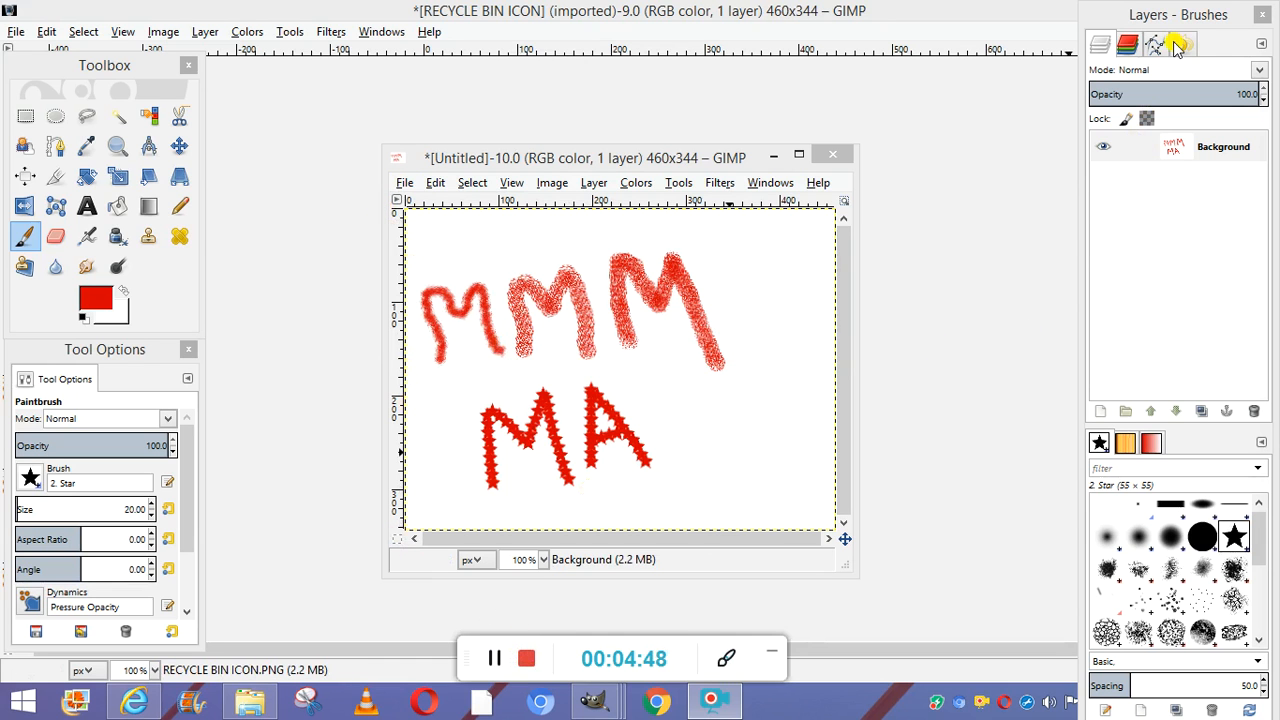
# Add a new 460 × 344 pixel layer named petals with transparency as its fill type.
pyautogui.click(1100, 411)
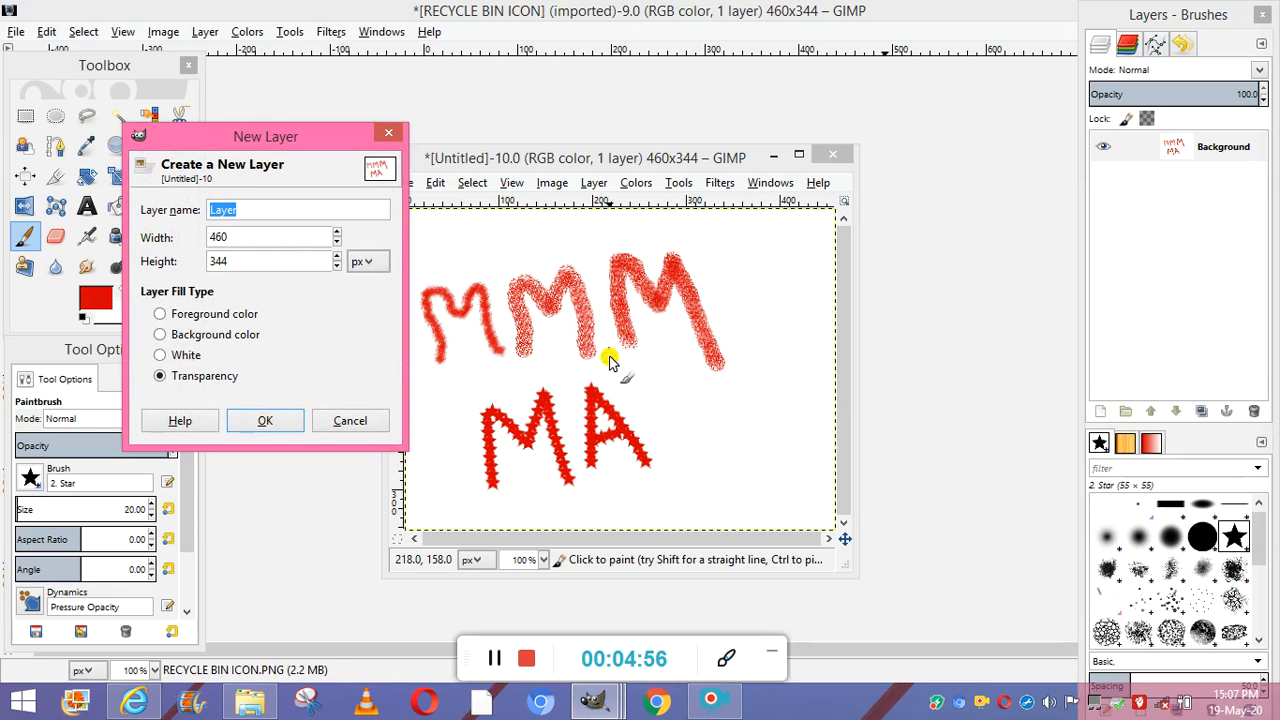
pyautogui.click(243, 213)
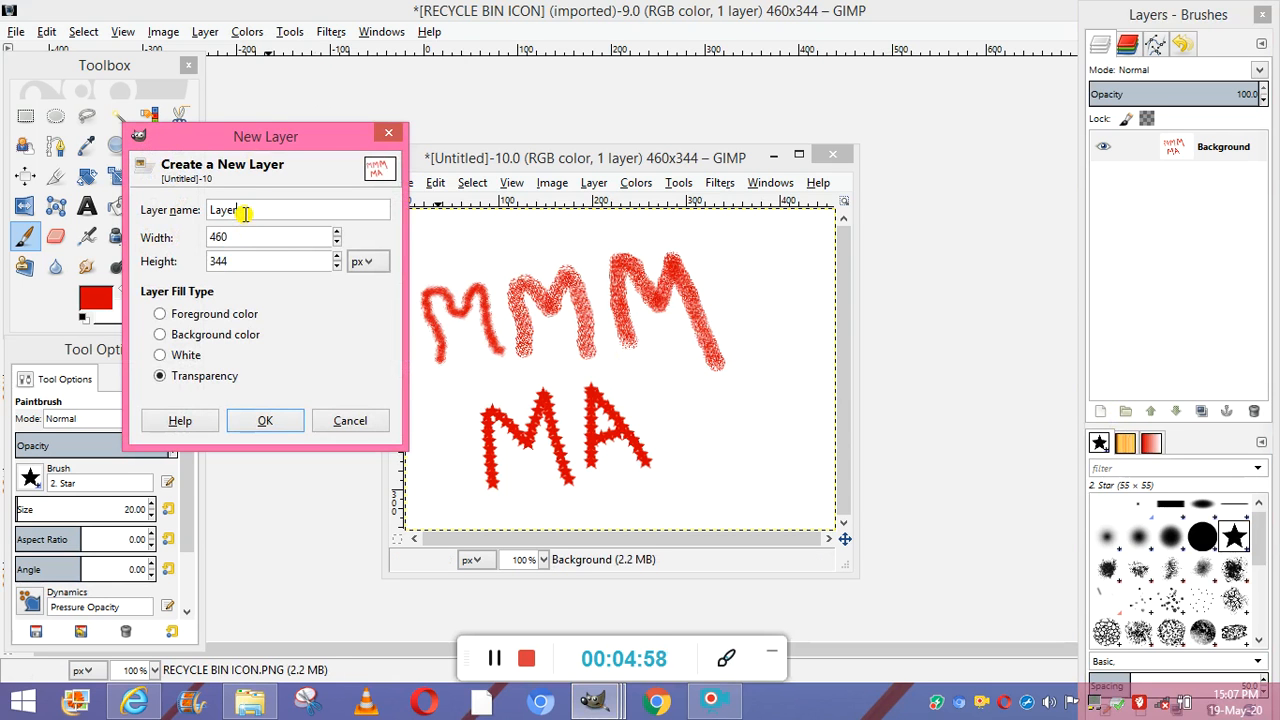
pyautogui.press('BackSpace')
pyautogui.press('BackSpace')
pyautogui.press('BackSpace')
pyautogui.press('BackSpace')
pyautogui.press('BackSpace')
pyautogui.write('petals')
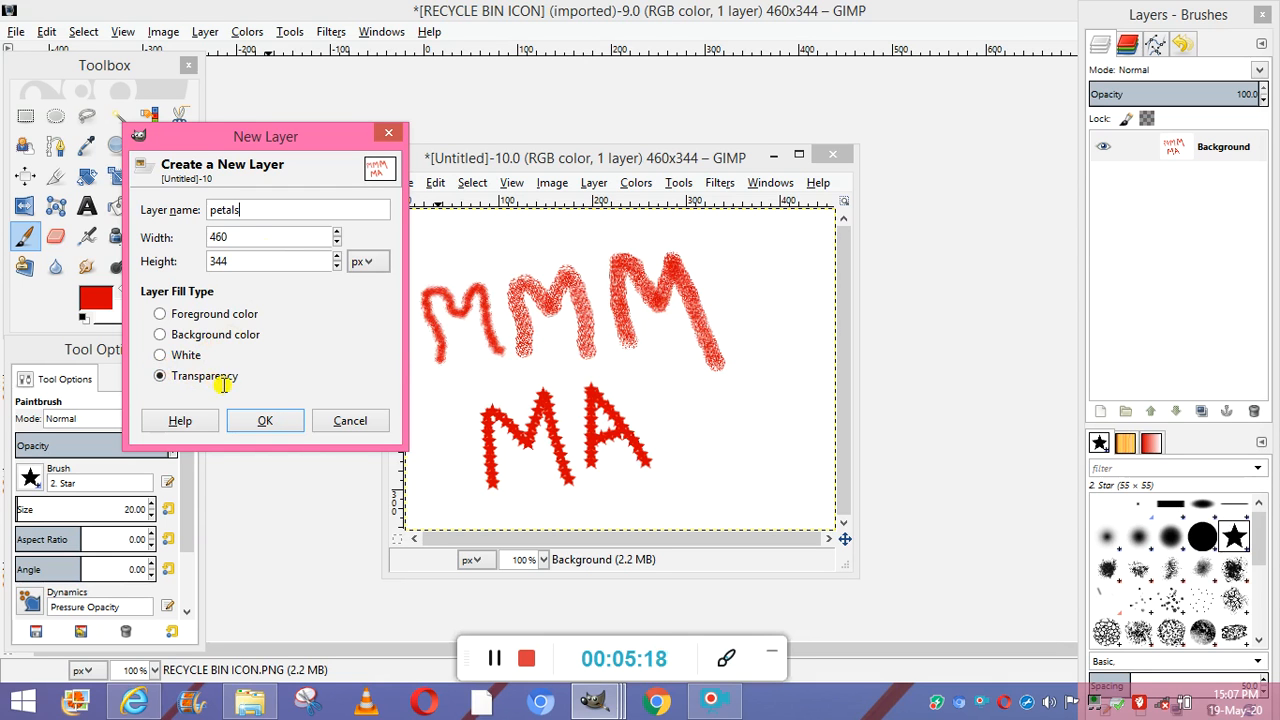
pyautogui.click(260, 422)
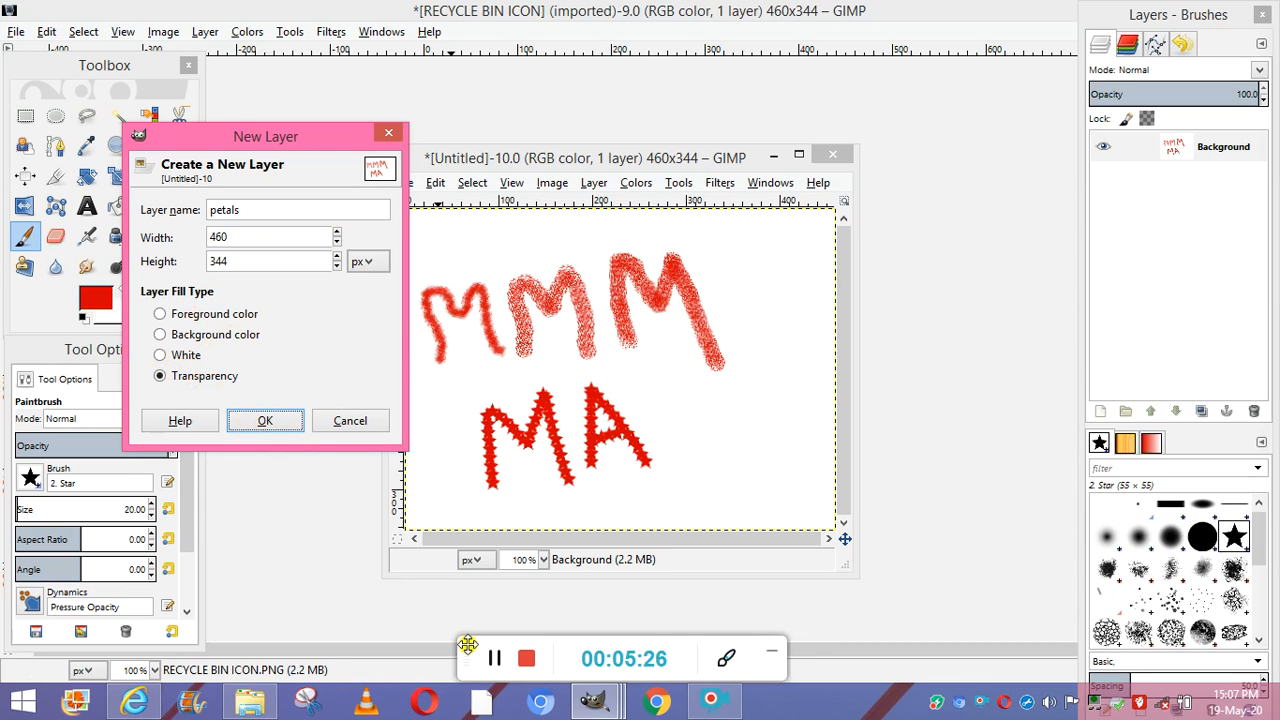
pyautogui.click(490, 667)
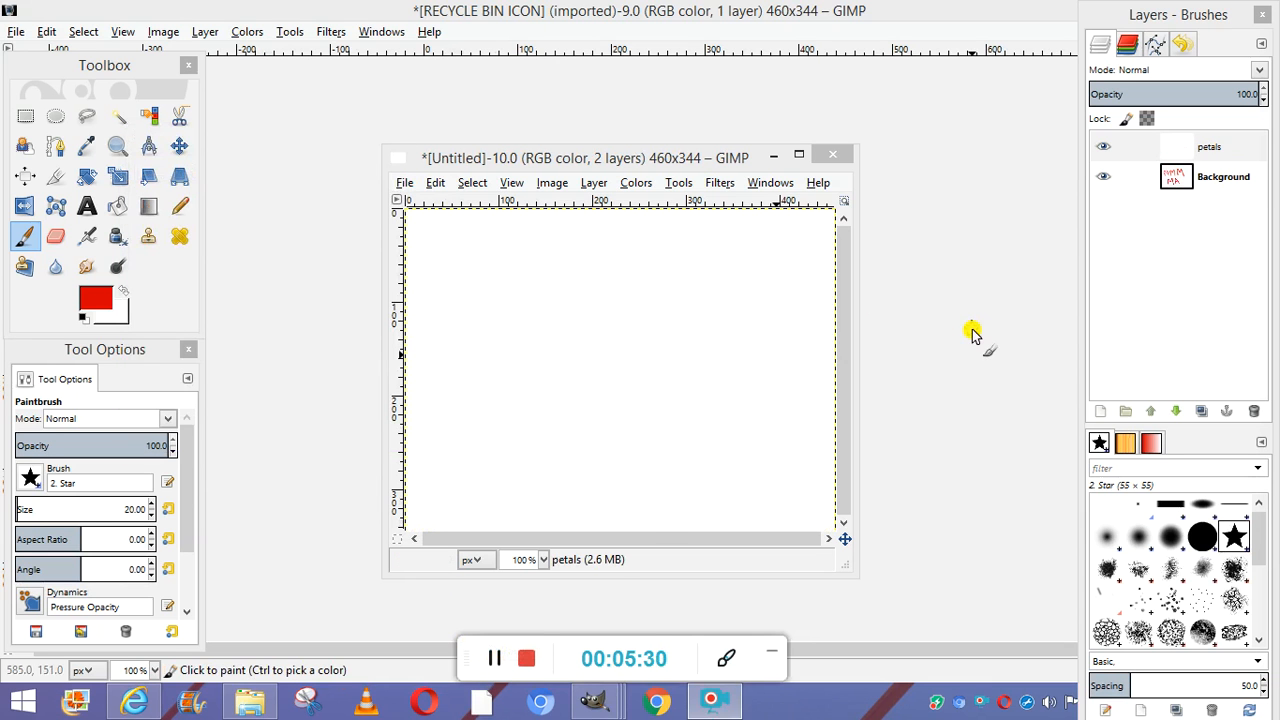
# Lower the petals layer beneath the Background layer in the layer stack.
pyautogui.click(1218, 176)
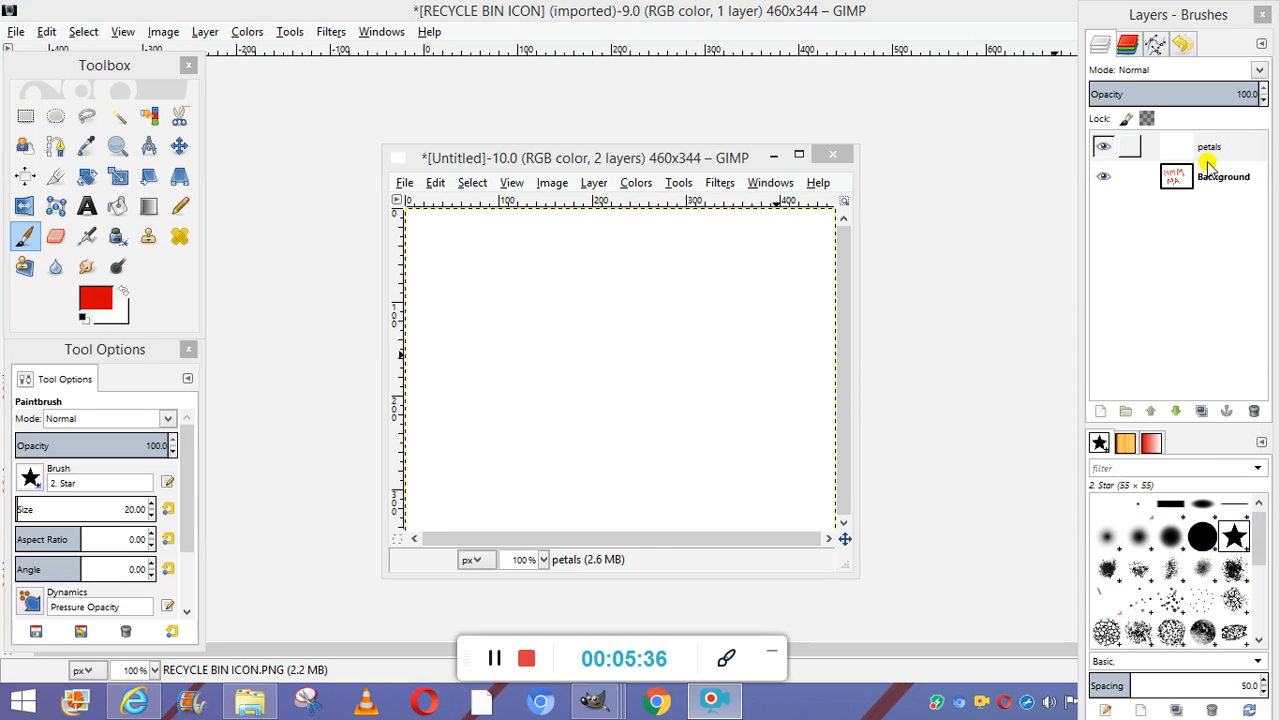
pyautogui.click(1211, 178)
pyautogui.doubleClick(1211, 178)
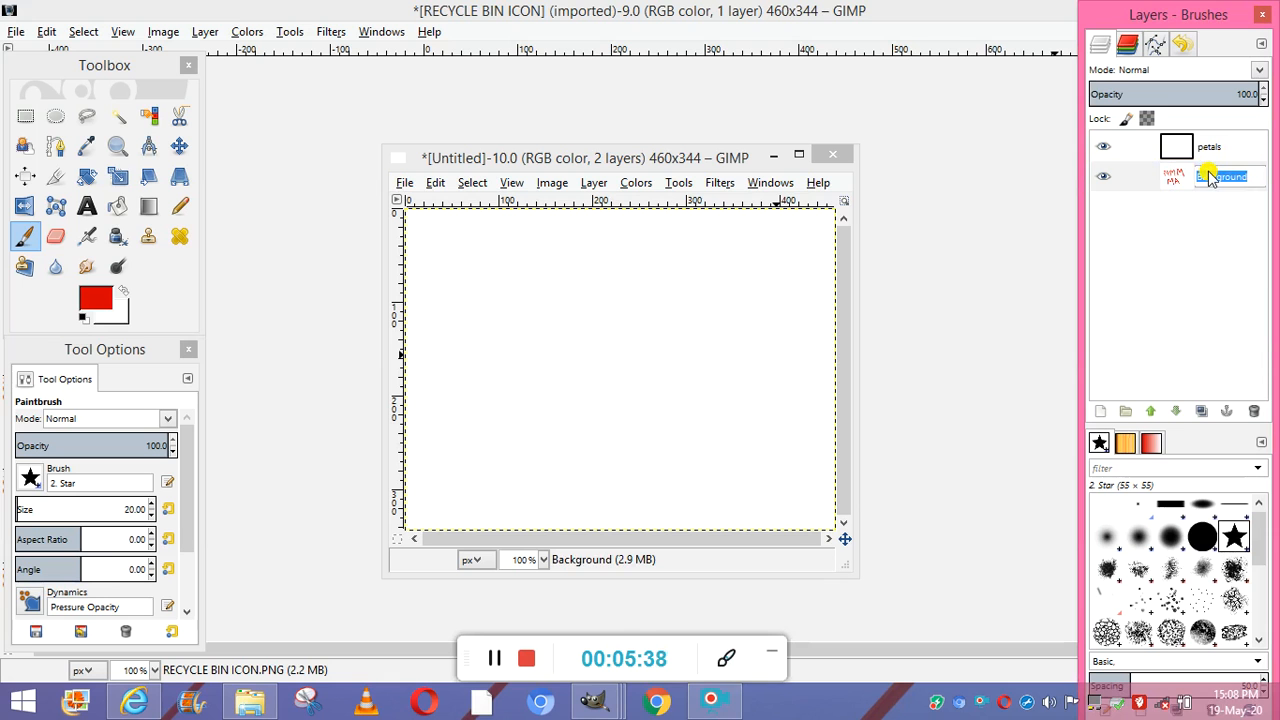
pyautogui.click(1207, 149)
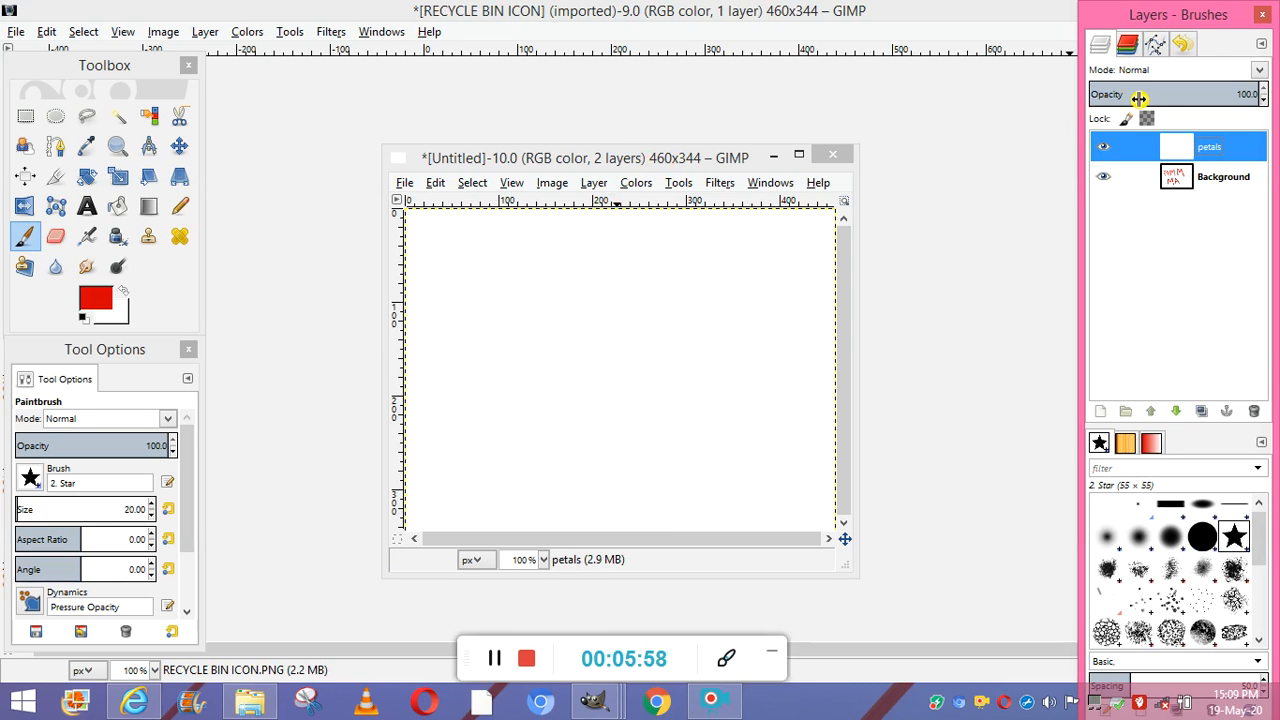
pyautogui.click(1173, 412)
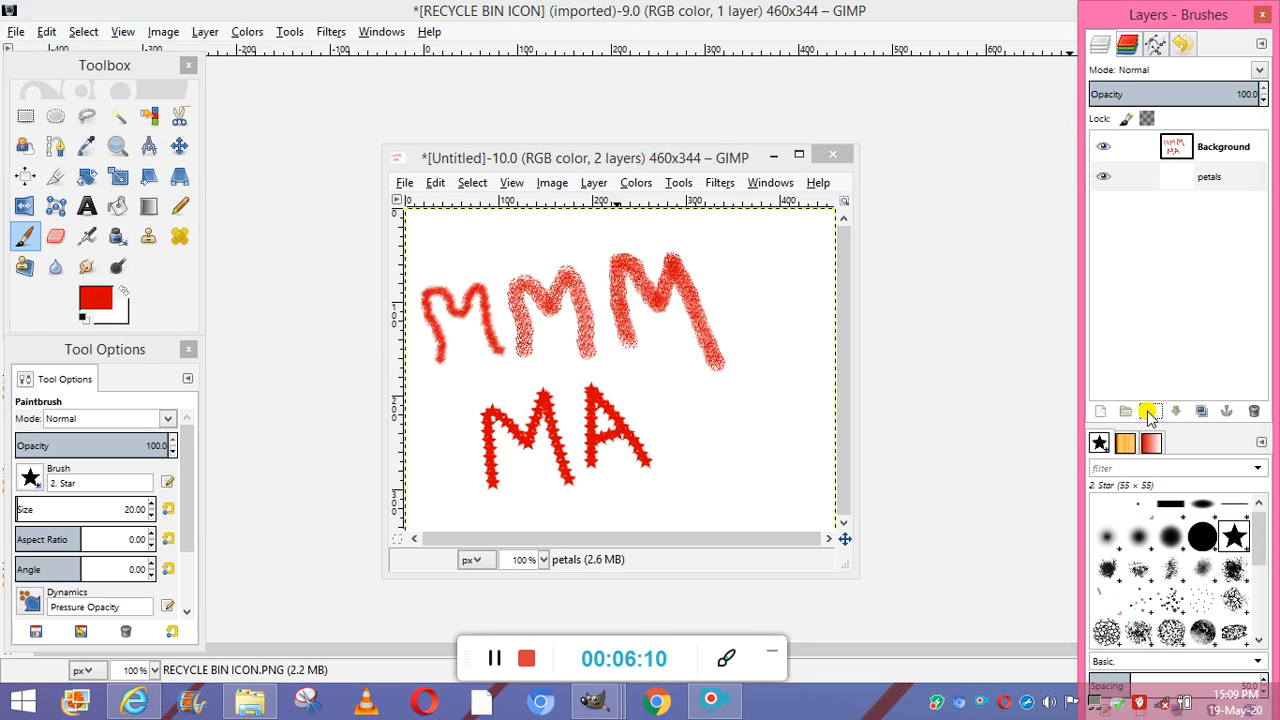
# Raise the petals layer back above the Background layer.
pyautogui.click(1203, 178)
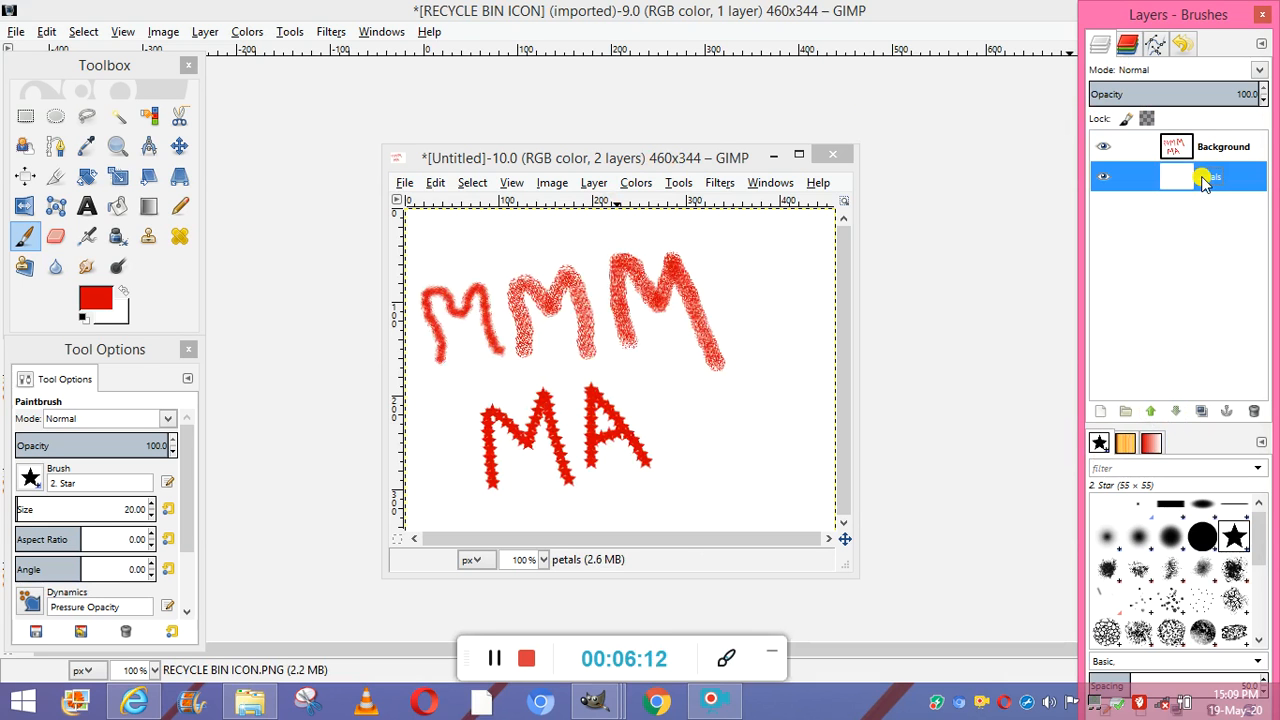
pyautogui.doubleClick(1203, 183)
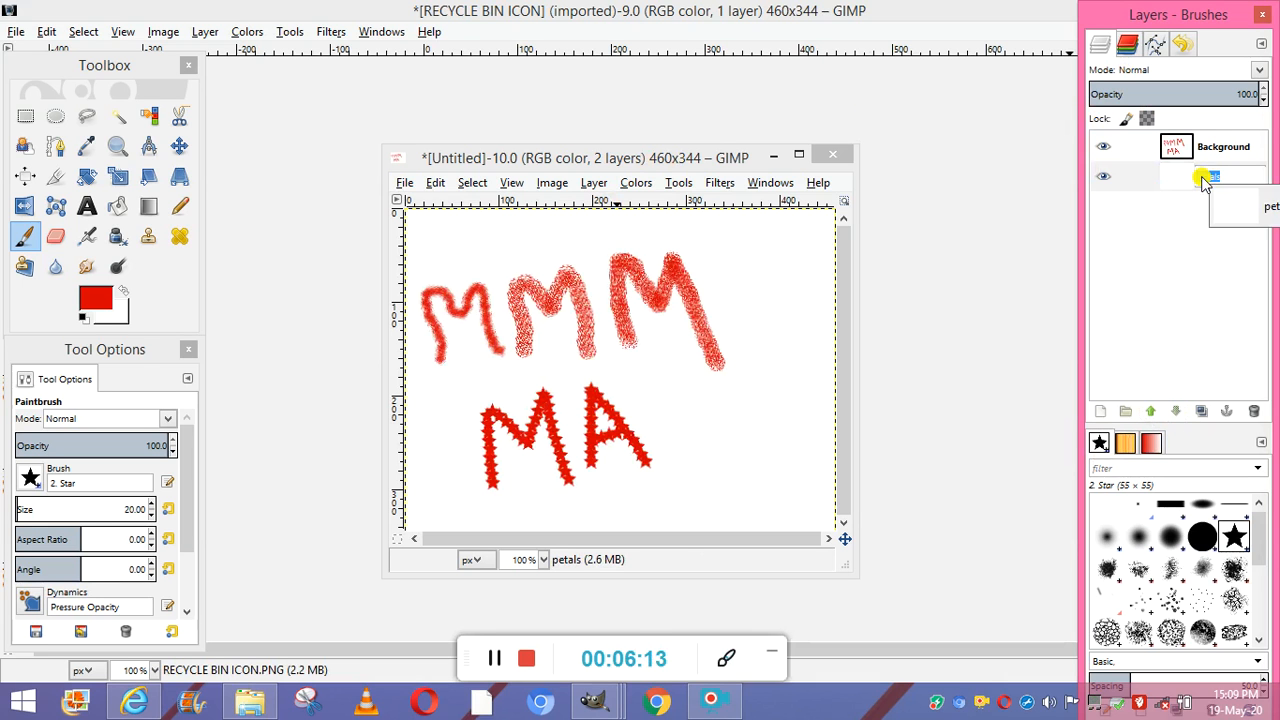
pyautogui.click(1151, 413)
pyautogui.click(496, 658)
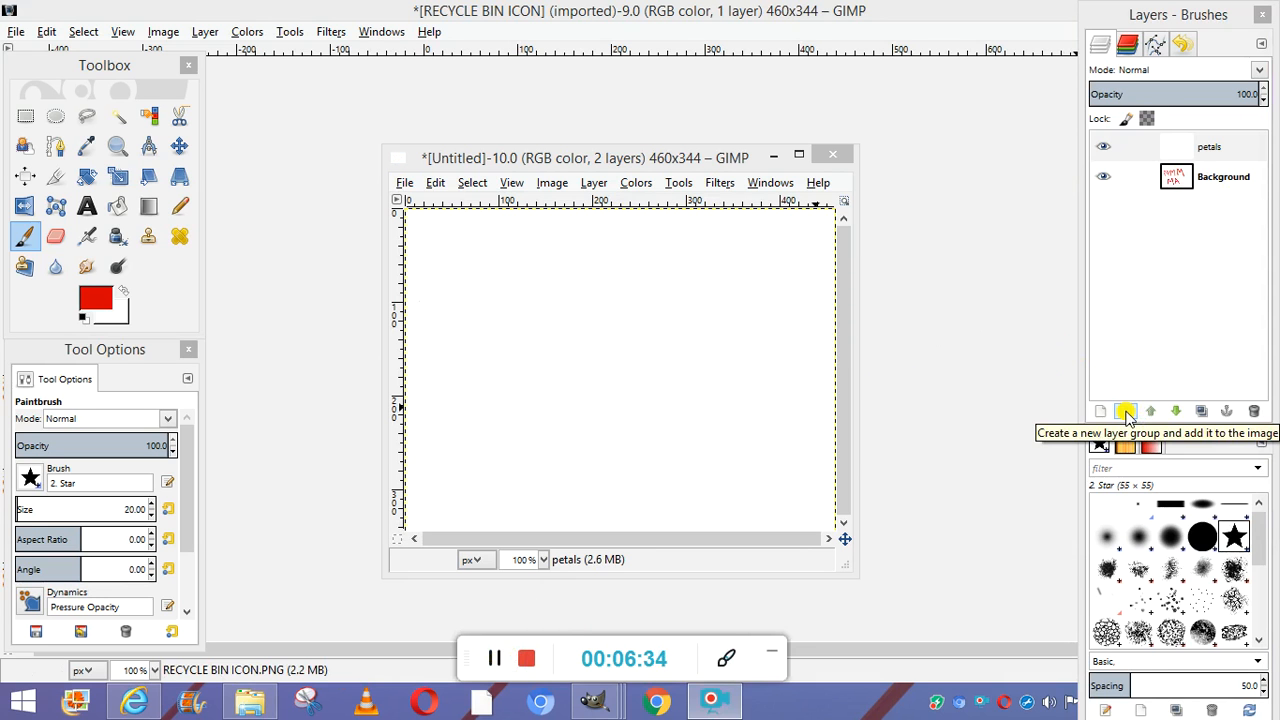
# Create a new layer group at the top of the layer stack, above the petals layer.
pyautogui.click(1172, 178)
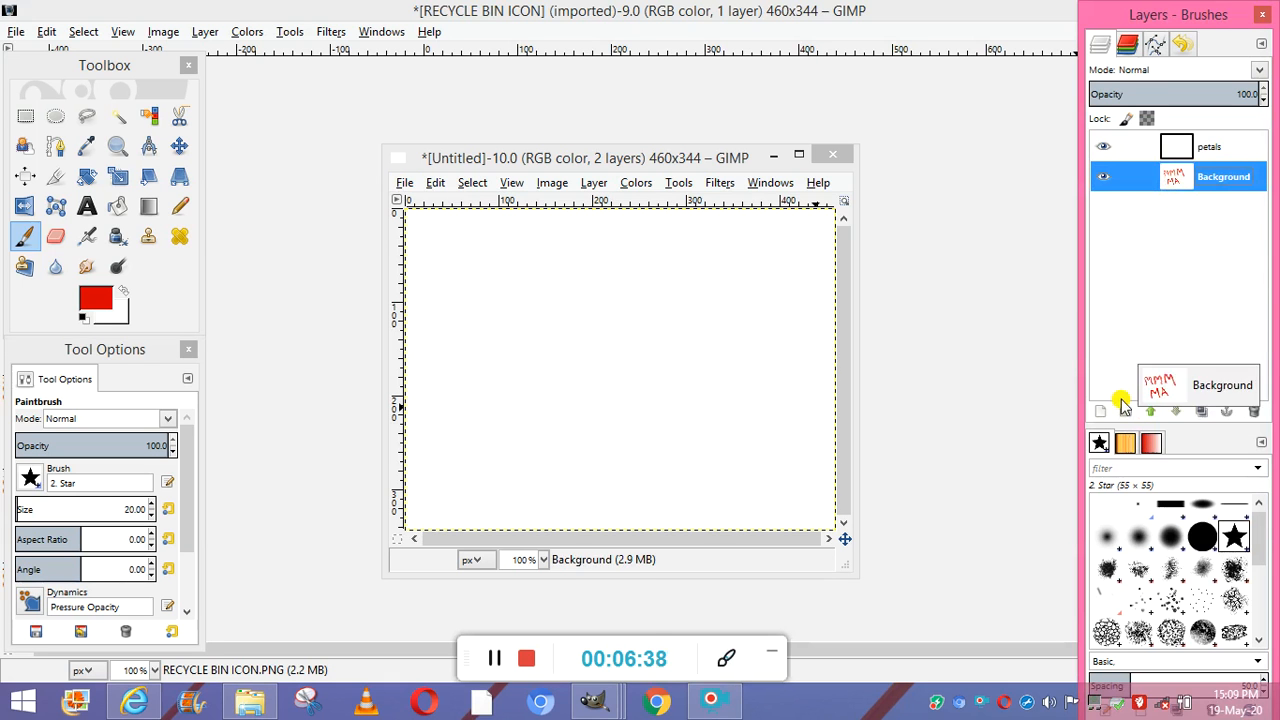
pyautogui.moveTo(1174, 177); pyautogui.dragTo(1122, 412)
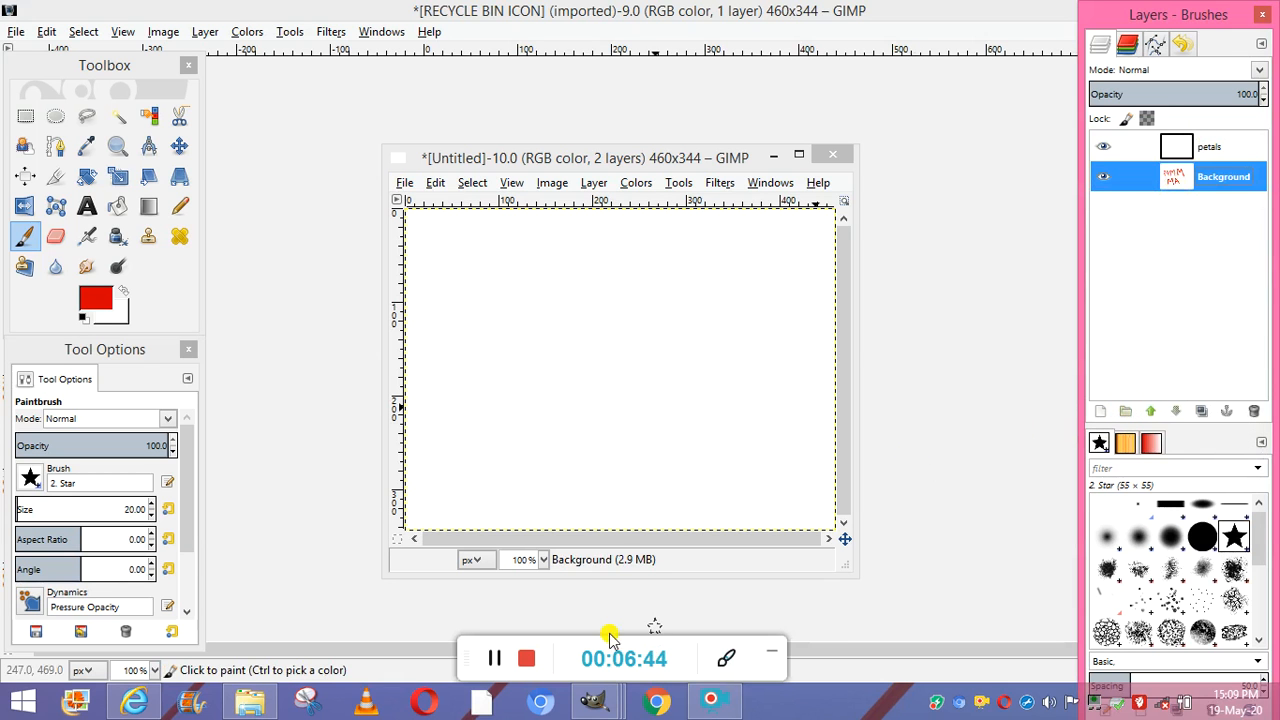
pyautogui.click(509, 656)
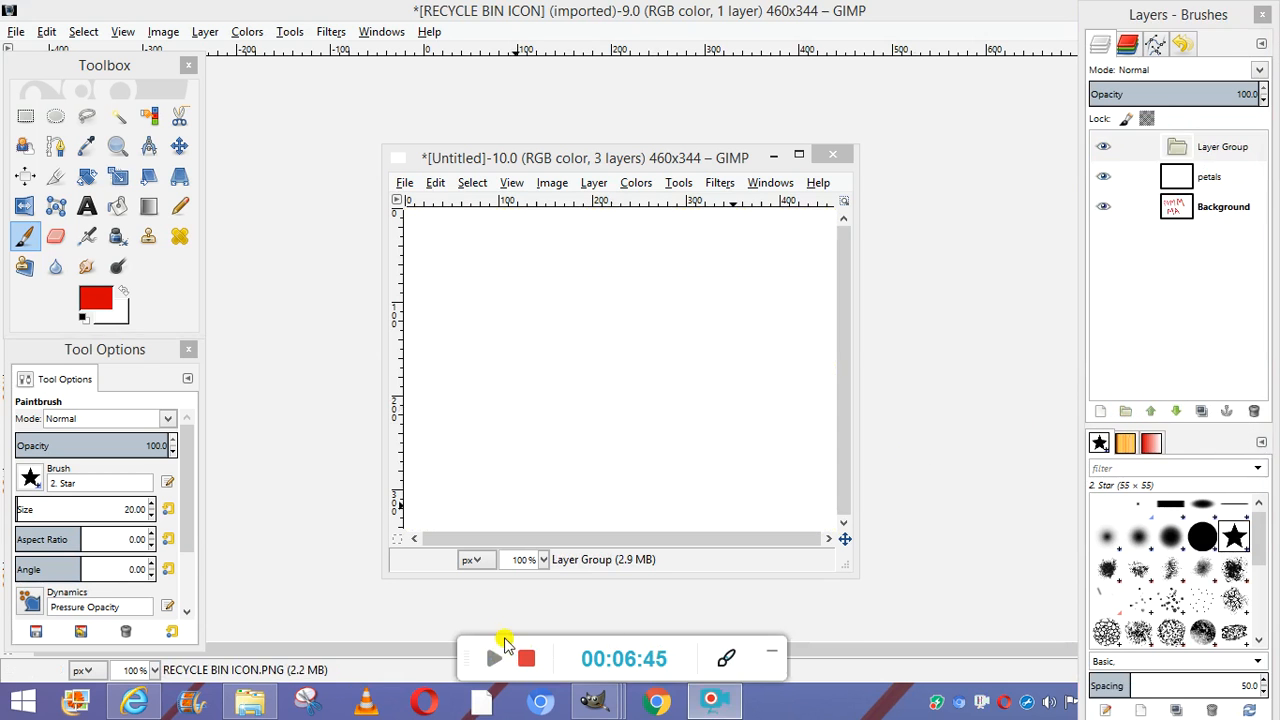
# Rename the new layer group as class 7.
pyautogui.click(1184, 178)
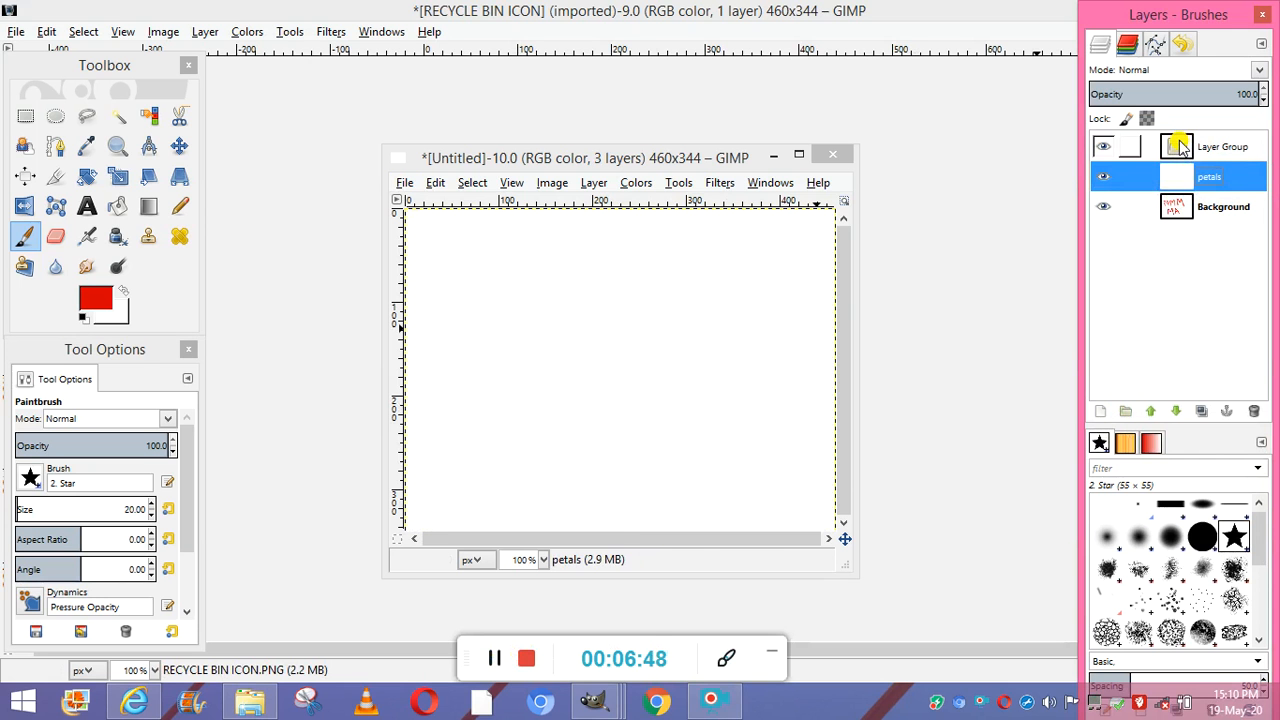
pyautogui.moveTo(1176, 206); pyautogui.dragTo(1170, 163)
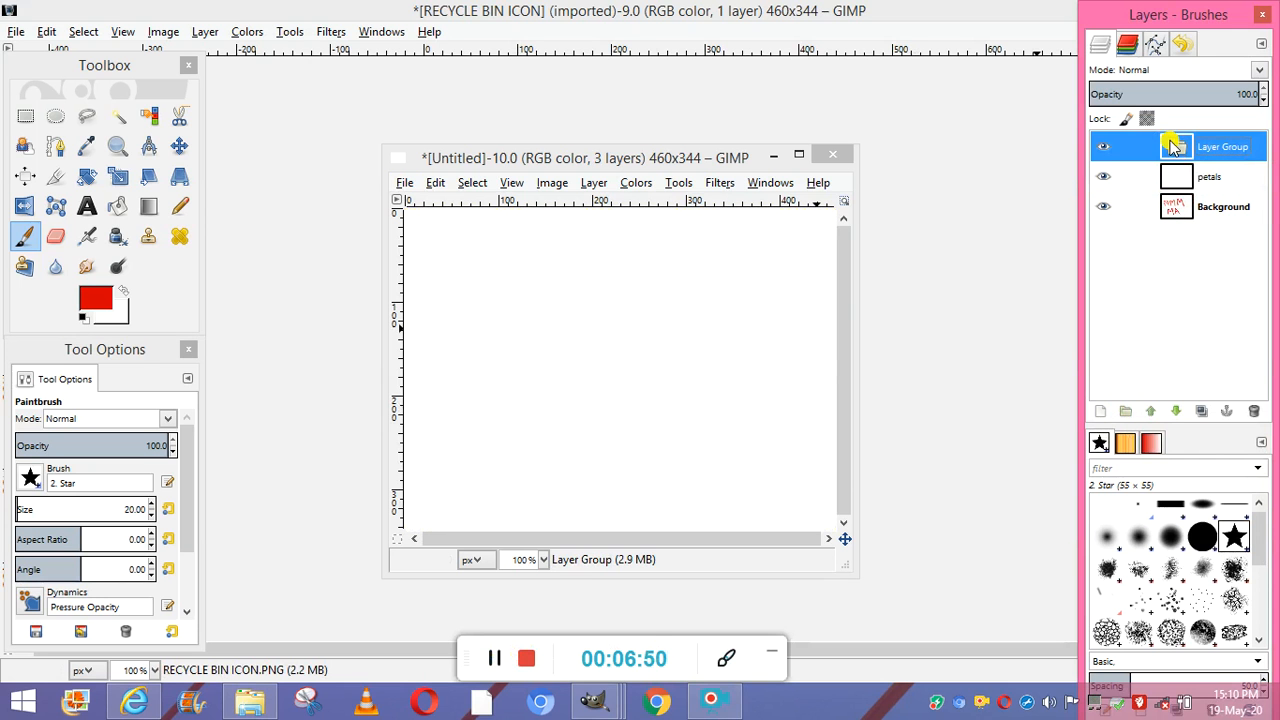
pyautogui.doubleClick(1180, 148)
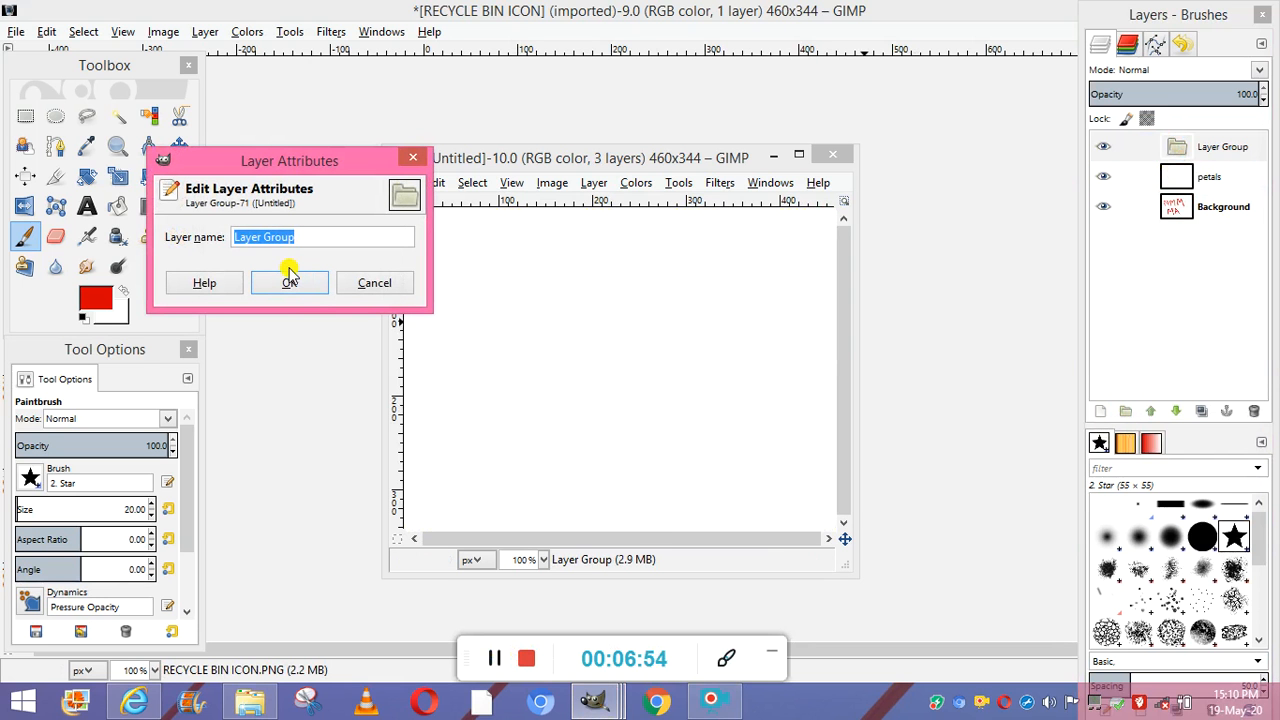
pyautogui.press('BackSpace')
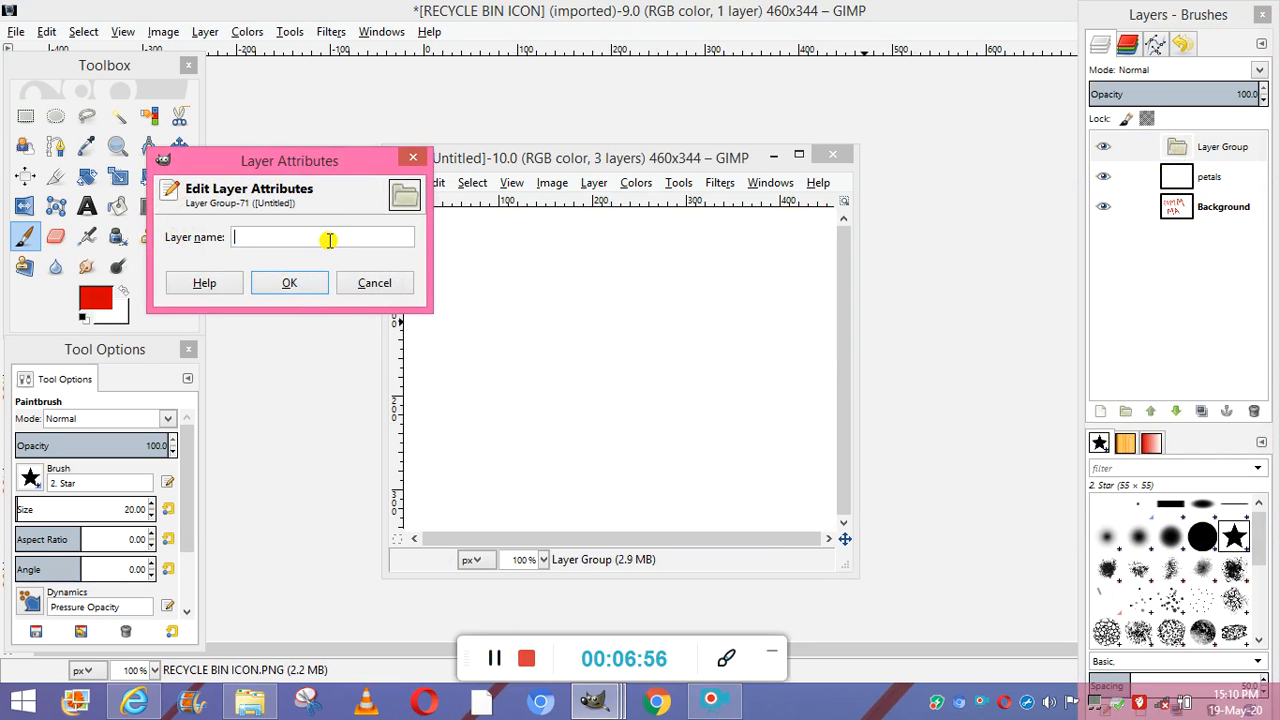
pyautogui.write('class 7')
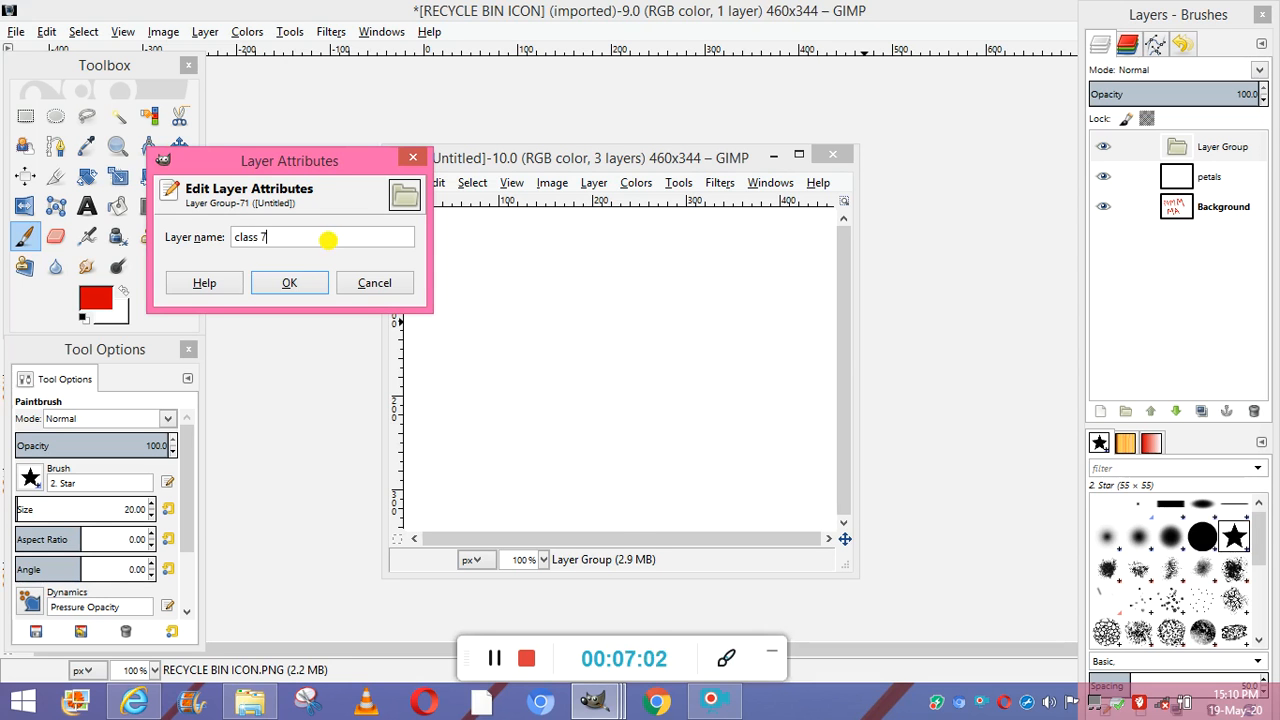
pyautogui.press('Return')
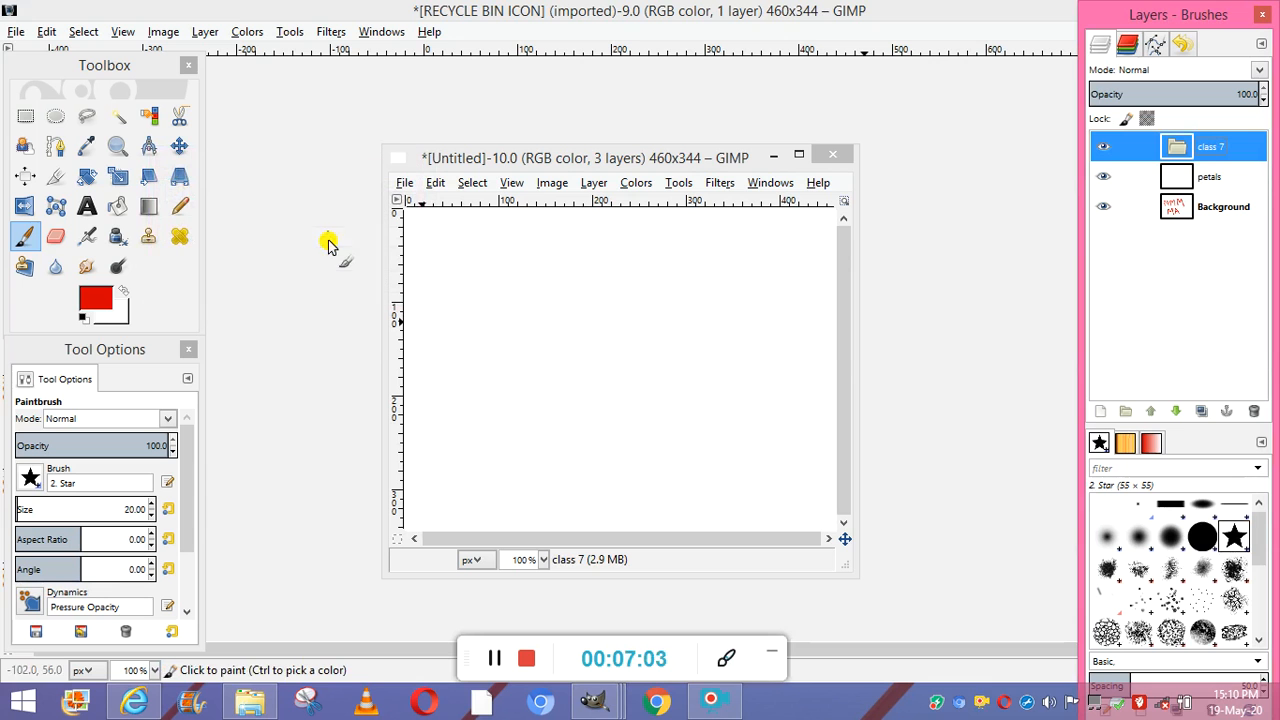
pyautogui.click(1170, 178)
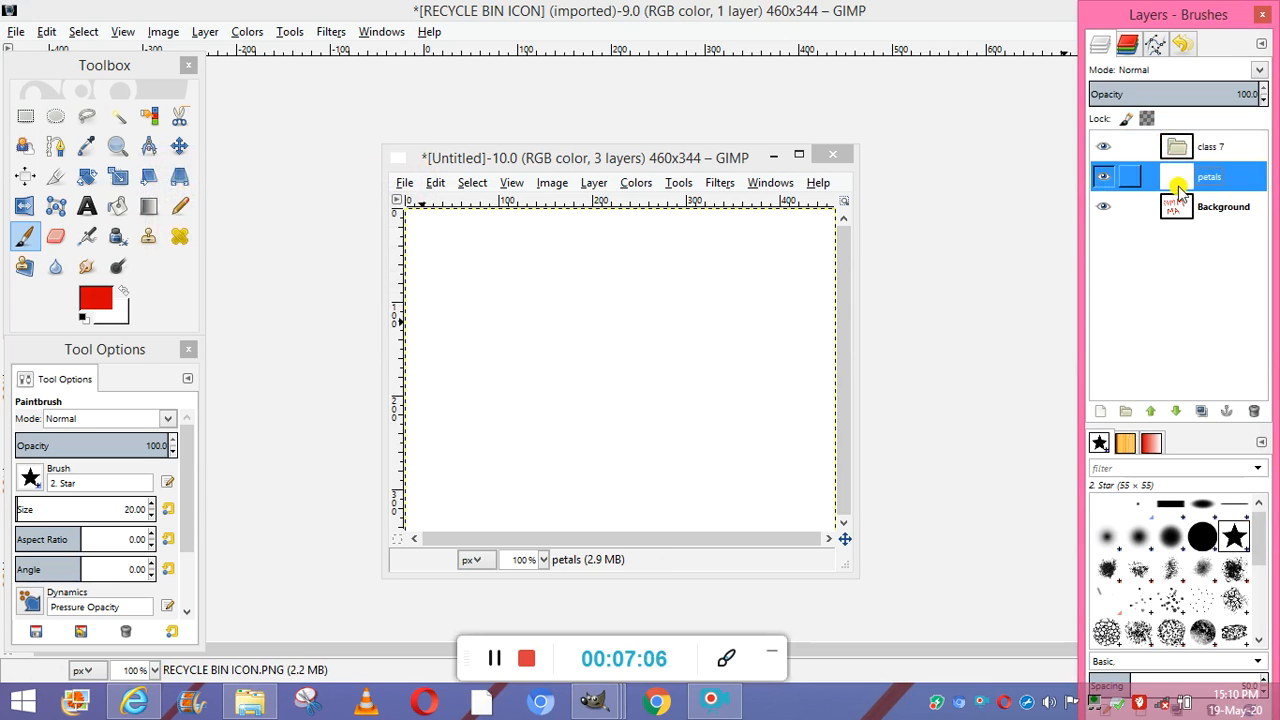
pyautogui.moveTo(1176, 208); pyautogui.dragTo(1165, 145)
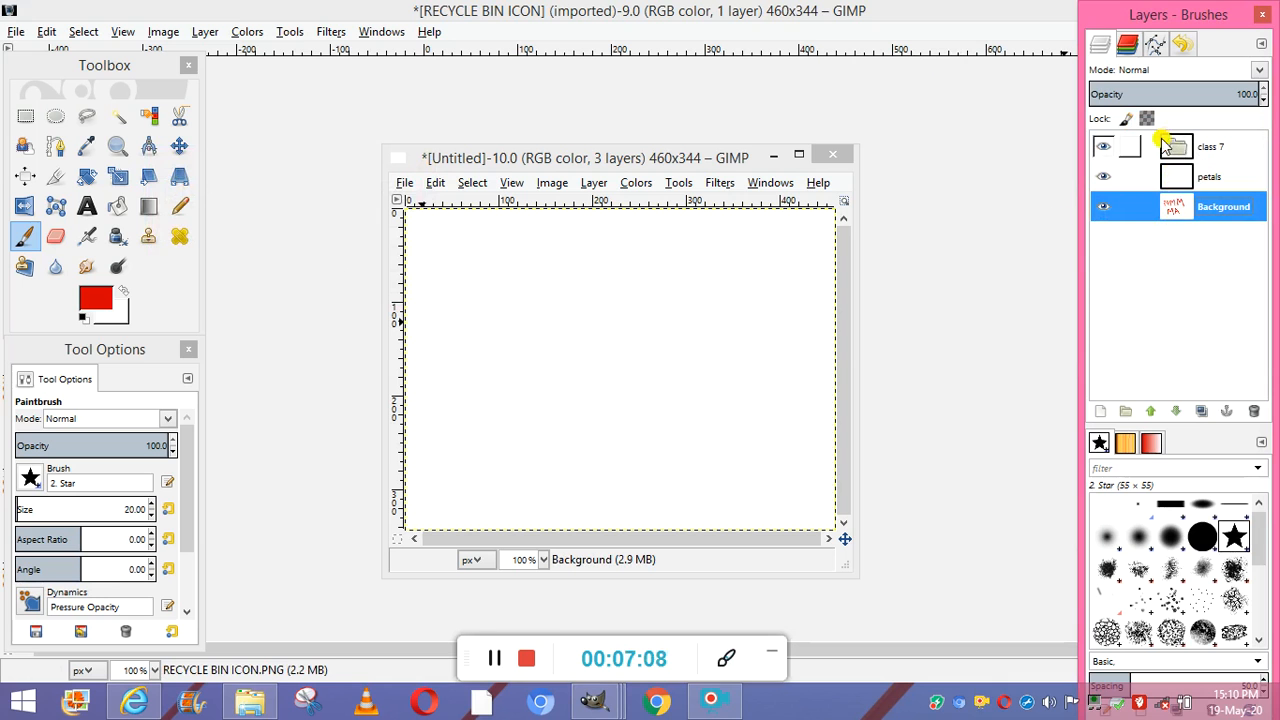
pyautogui.click(498, 665)
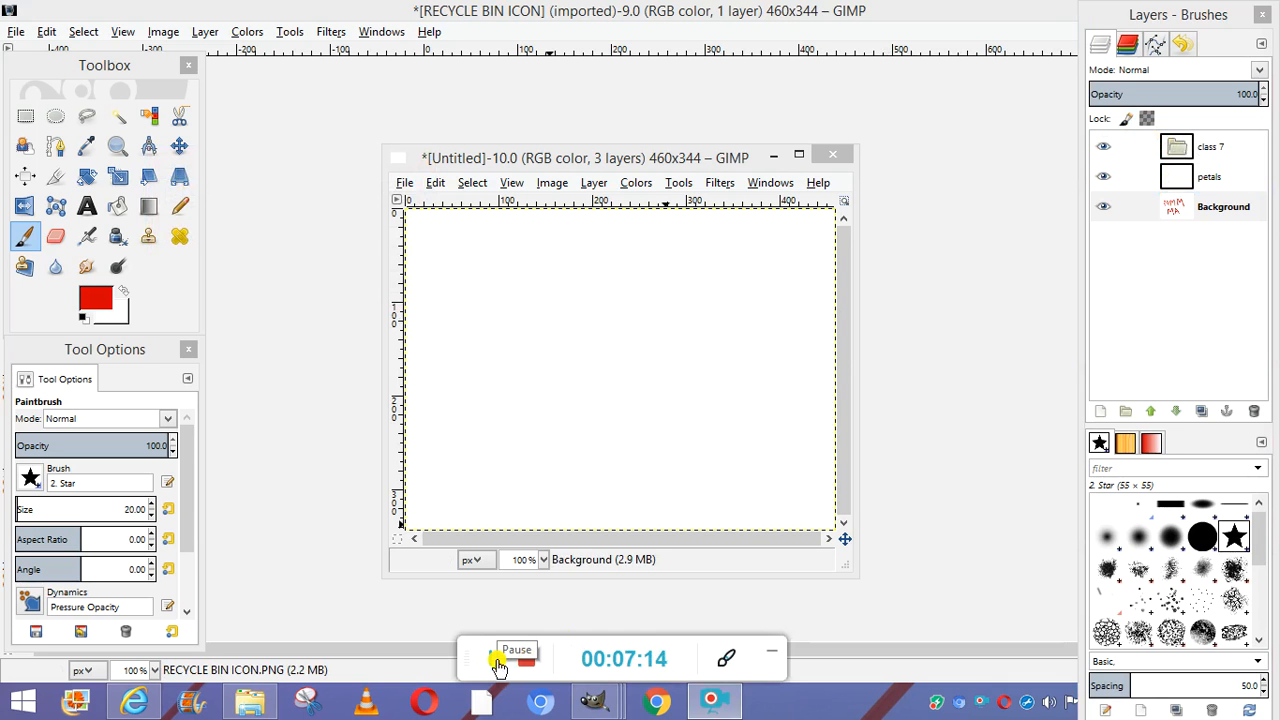
# Delete the petals layer from the untitled image.
pyautogui.click(1181, 182)
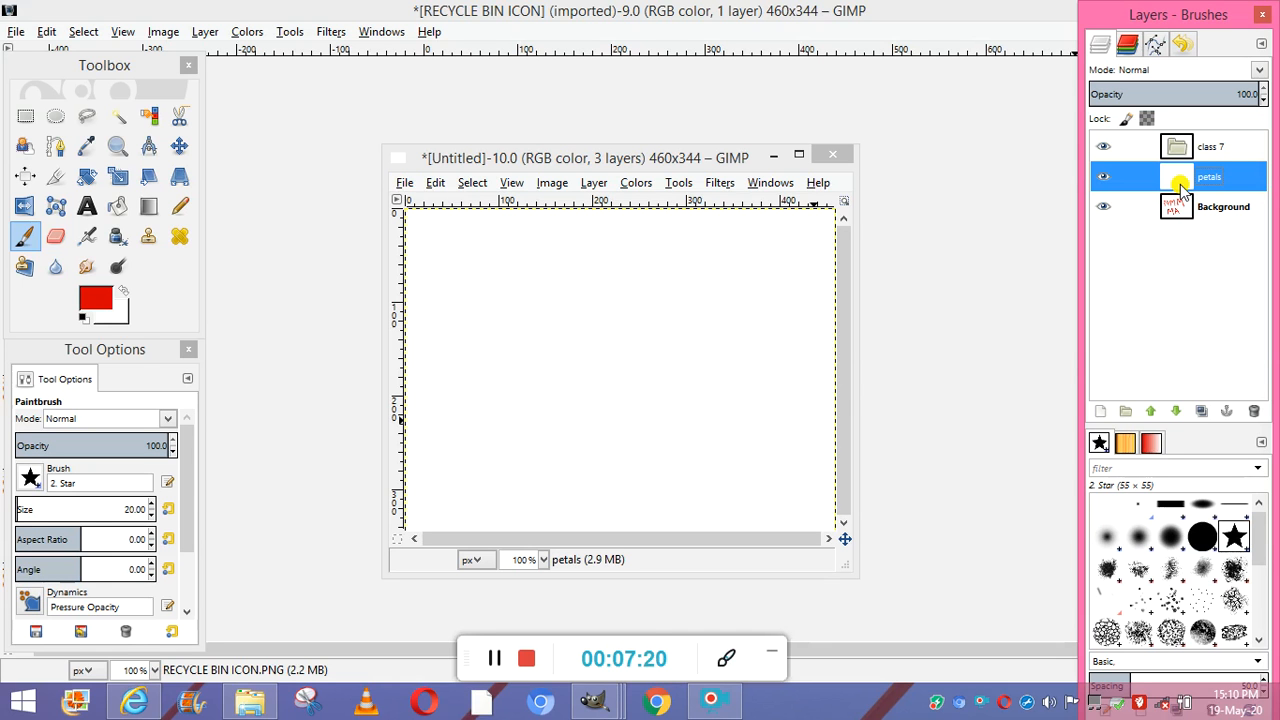
pyautogui.click(1255, 411)
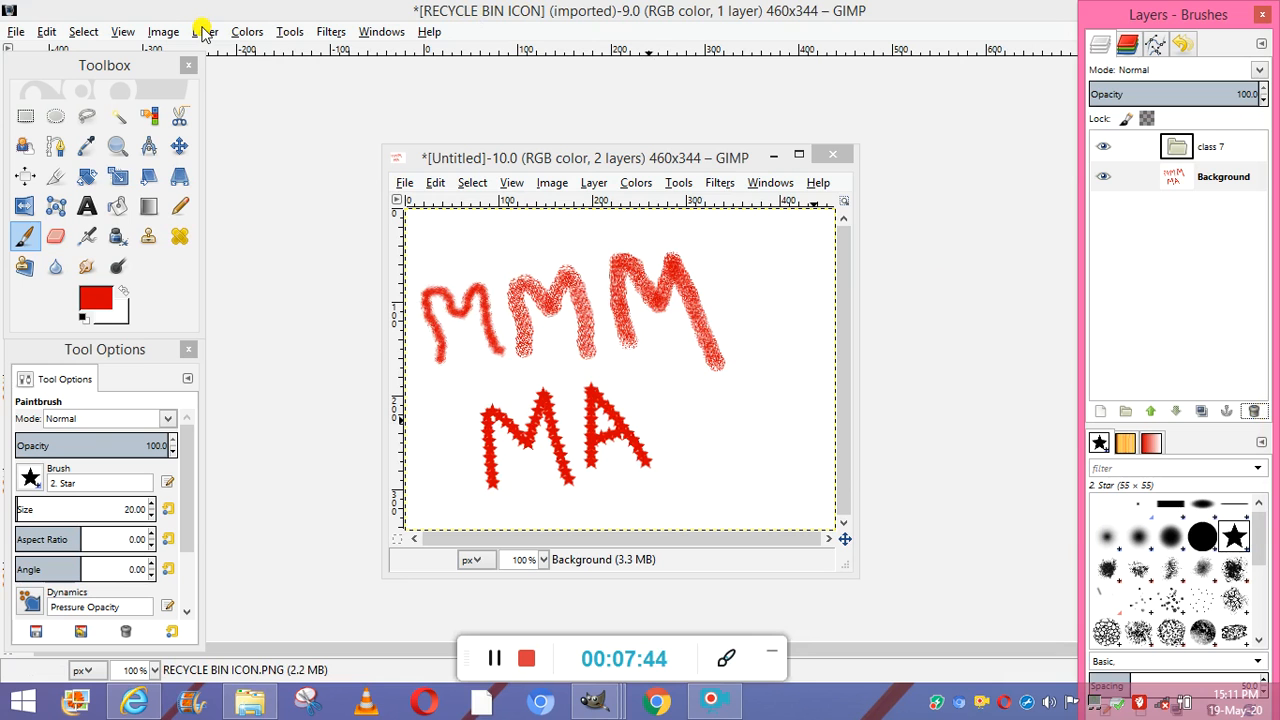
# Switch to the RECYCLE BIN ICON image and activate the Text tool.
pyautogui.click(288, 33)
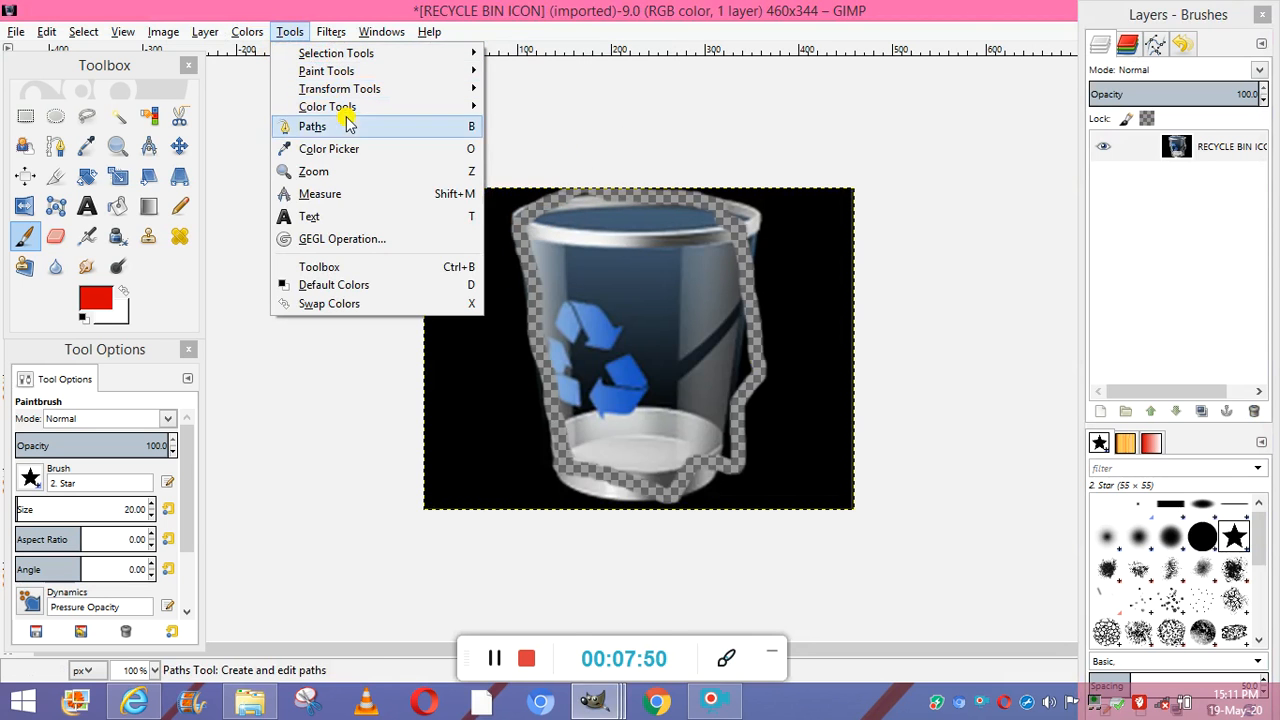
pyautogui.click(343, 216)
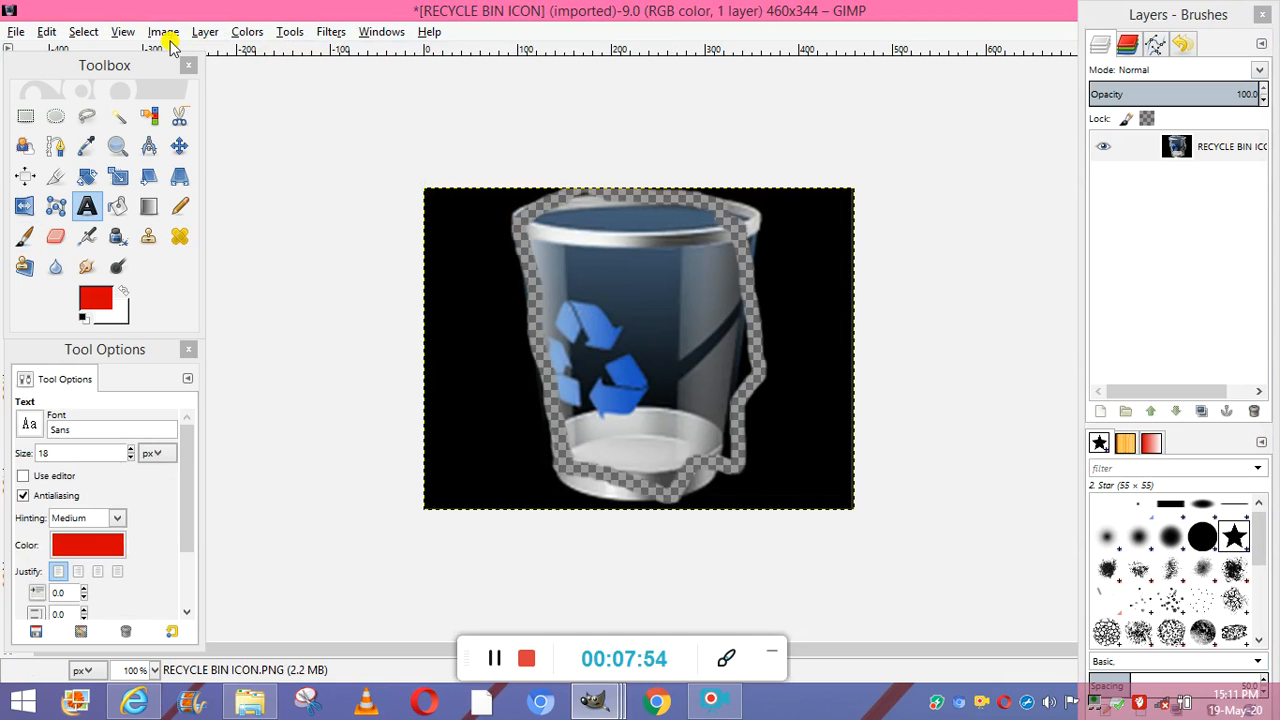
# Create a new blank 460 × 344 px image and move its window over the middle of the recycle bin picture.
pyautogui.click(18, 33)
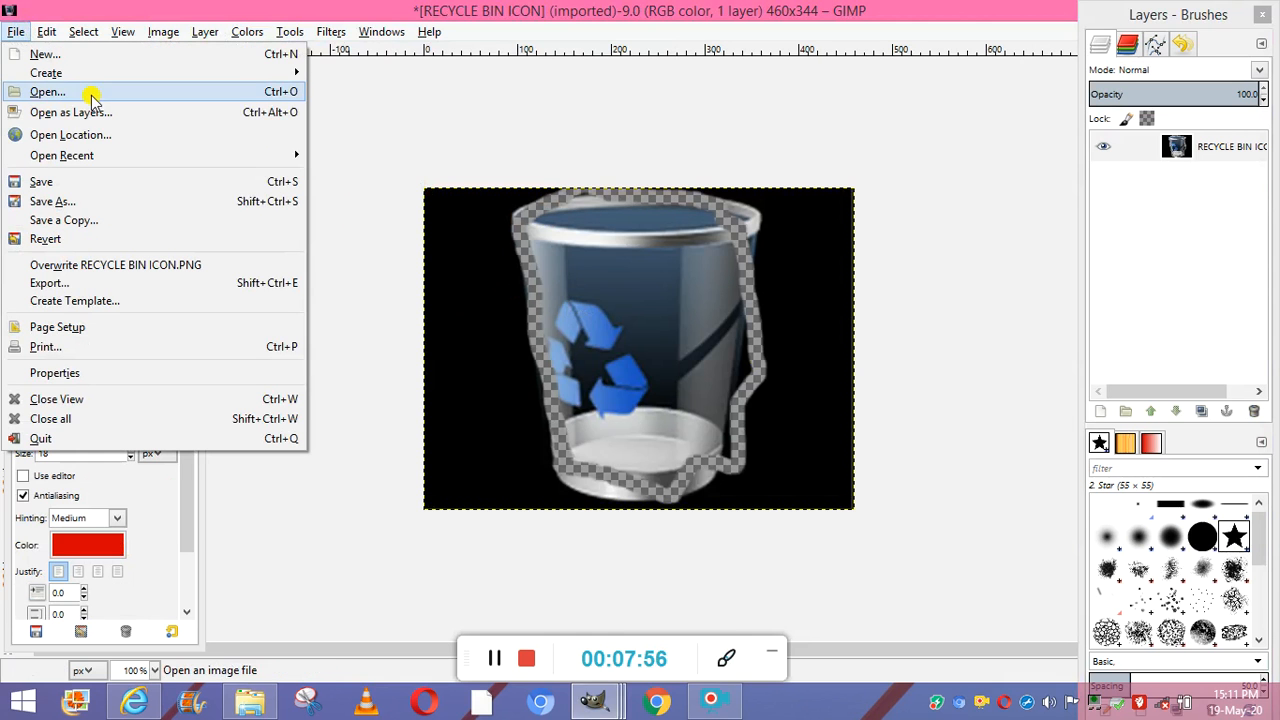
pyautogui.click(100, 53)
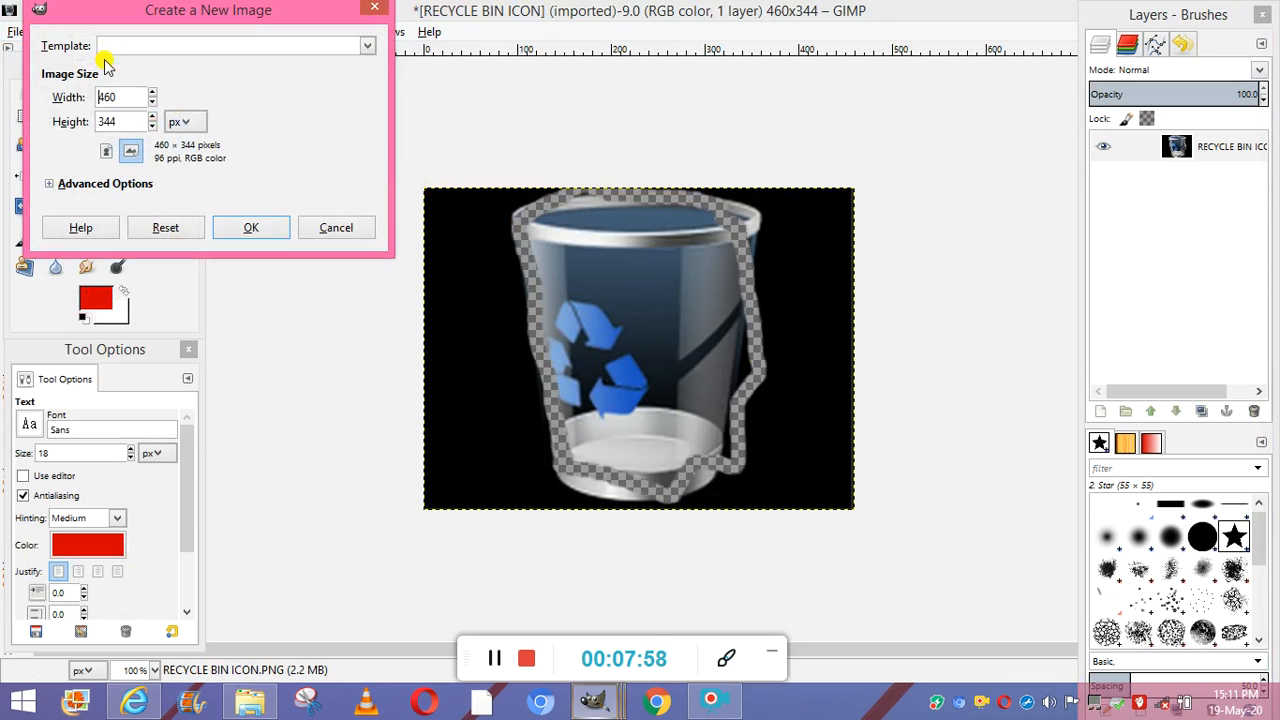
pyautogui.click(250, 228)
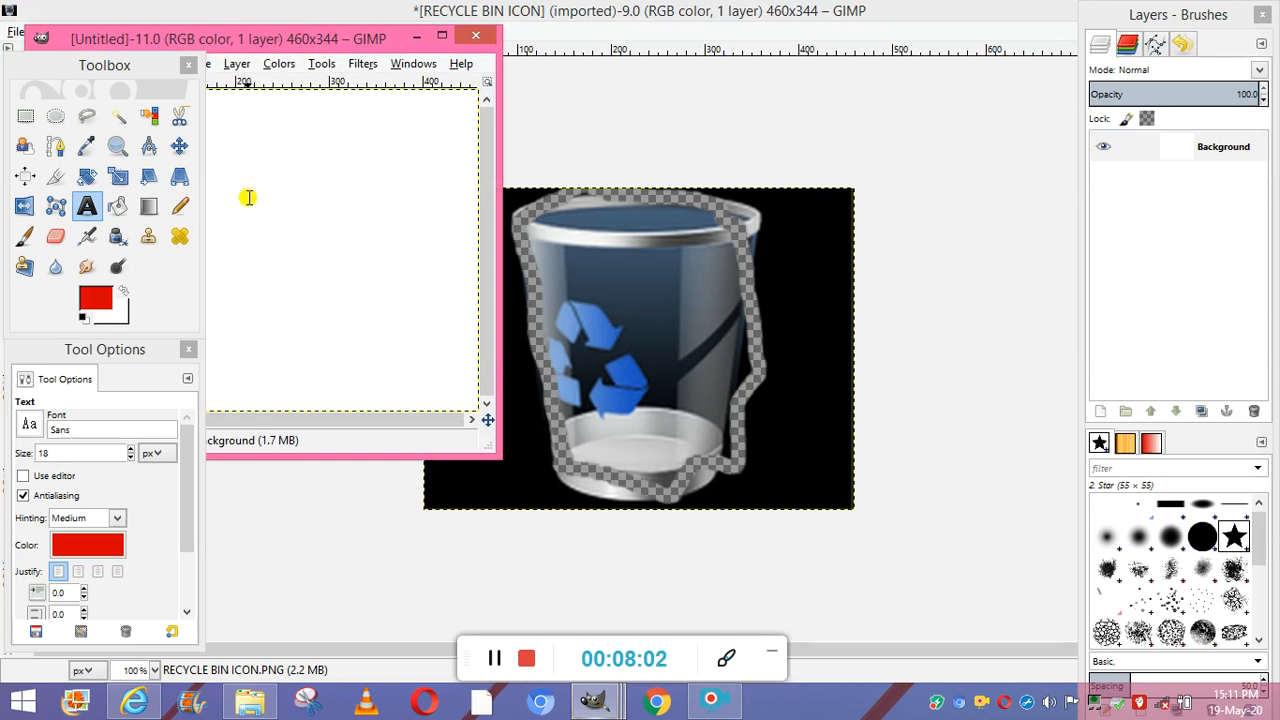
pyautogui.moveTo(297, 38); pyautogui.dragTo(675, 149)
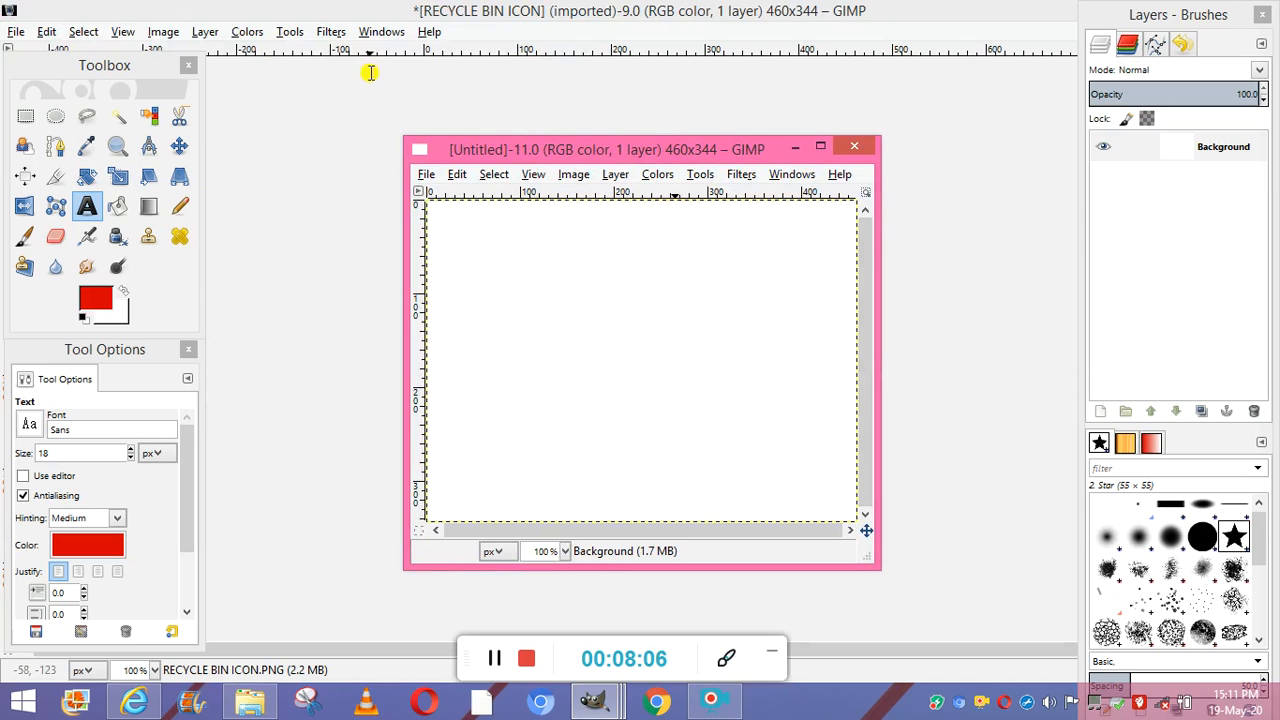
# Activate the Text tool and try to place a text box in the empty area outside the RECYCLE BIN ICON picture.
pyautogui.click(287, 32)
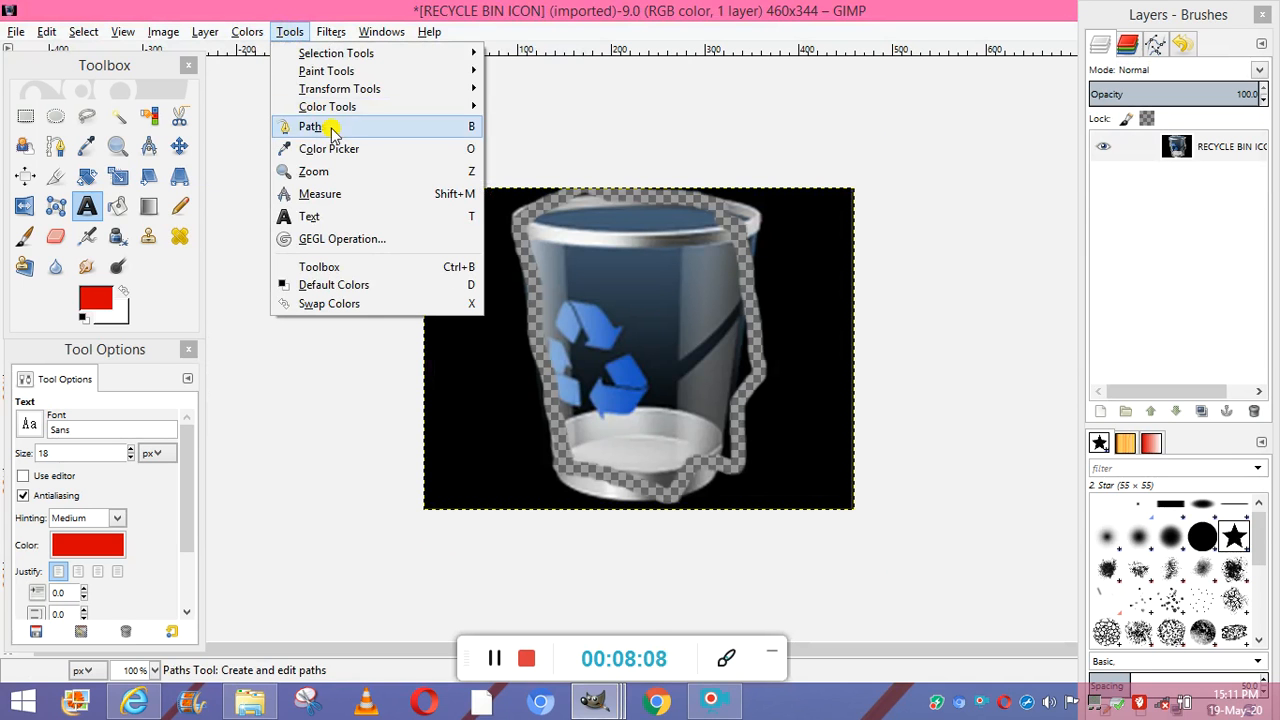
pyautogui.click(333, 214)
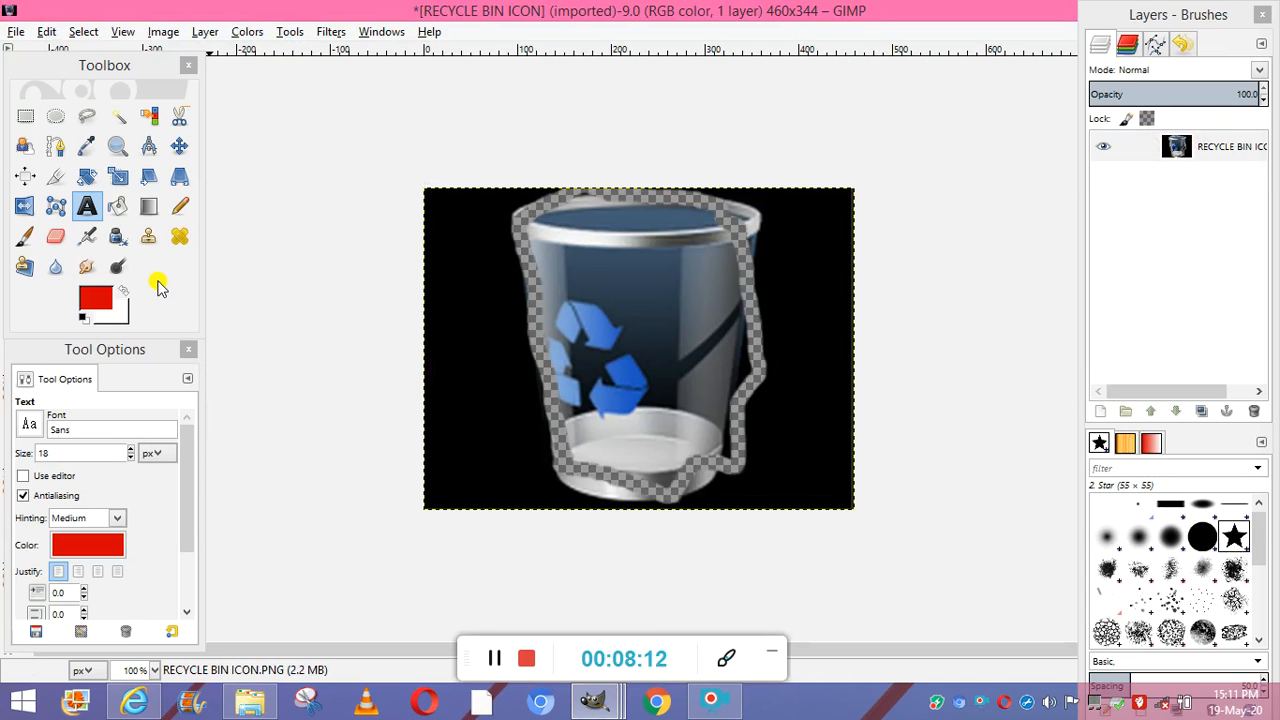
pyautogui.click(305, 268)
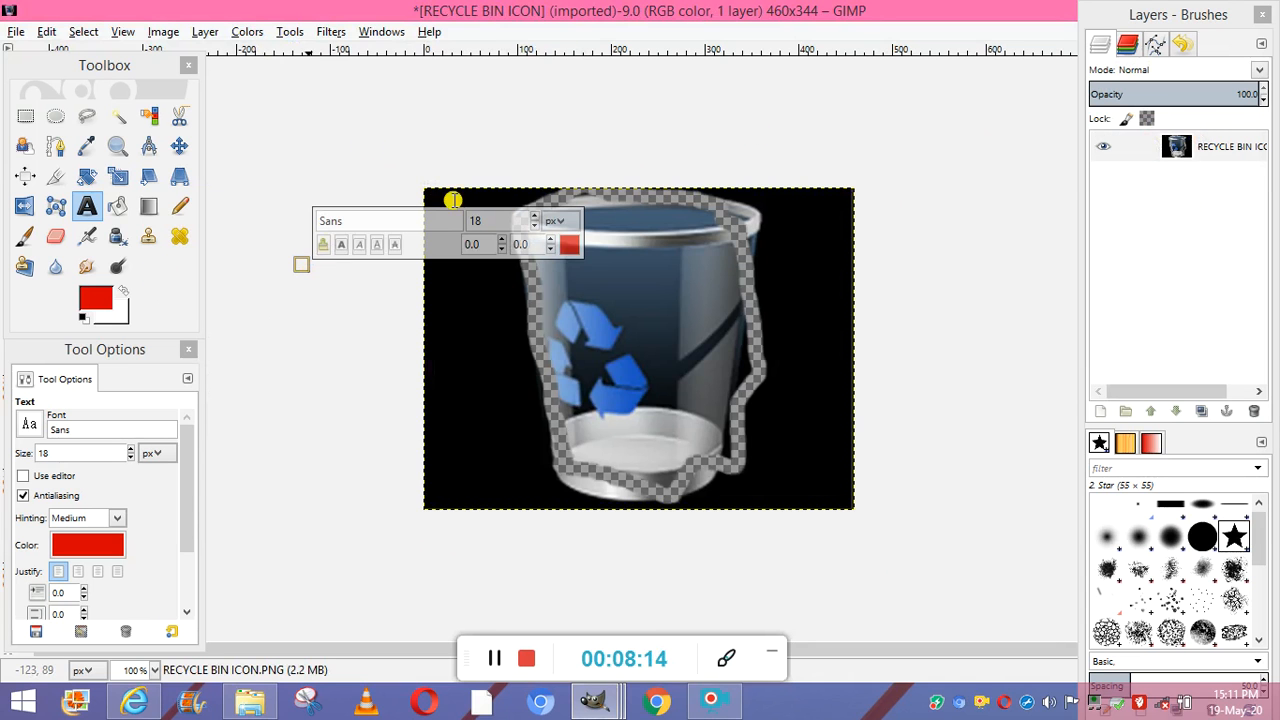
pyautogui.click(347, 130)
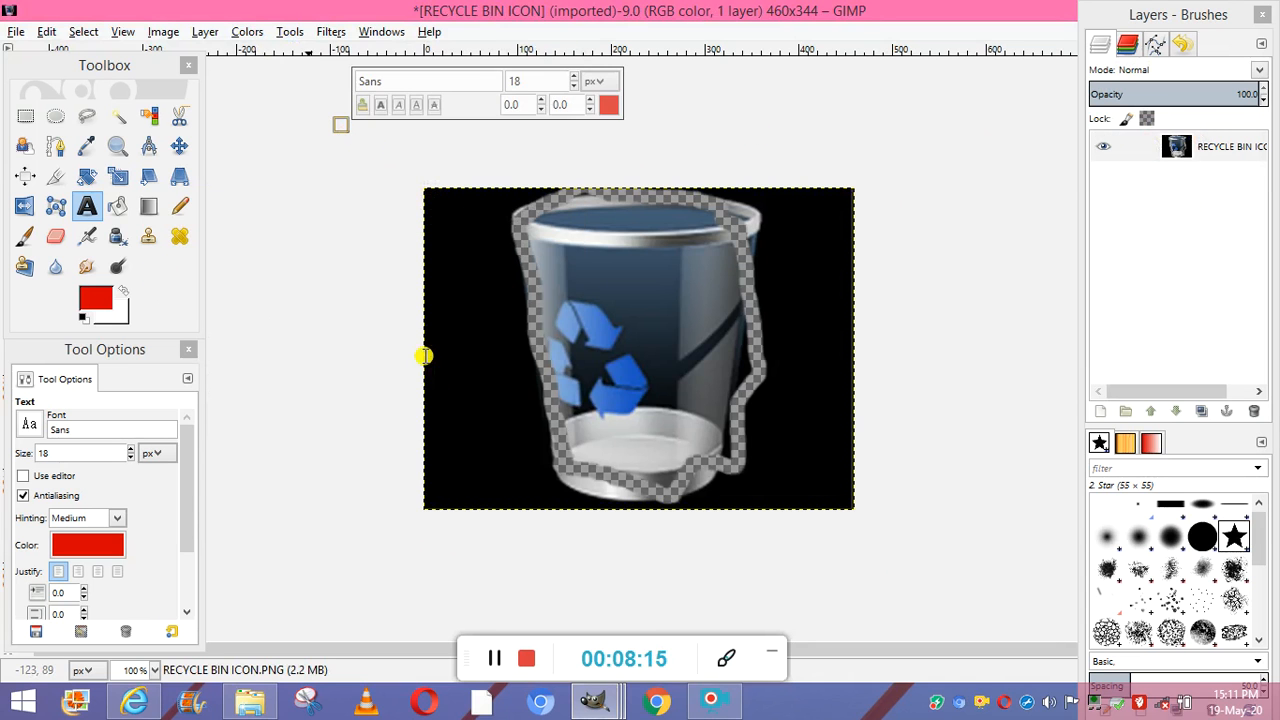
pyautogui.click(494, 659)
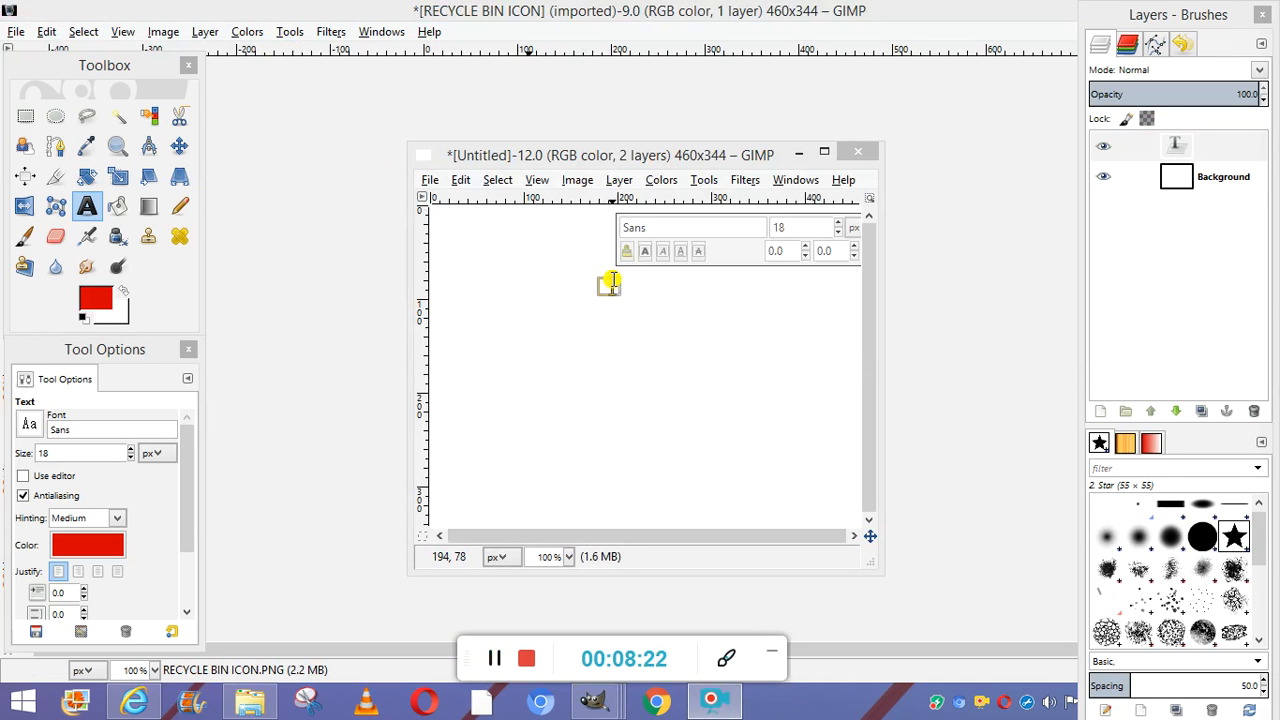
# Write the text "guru nanak public school" in the upper part of the blank untitled image.
pyautogui.click(613, 283)
pyautogui.write('g')
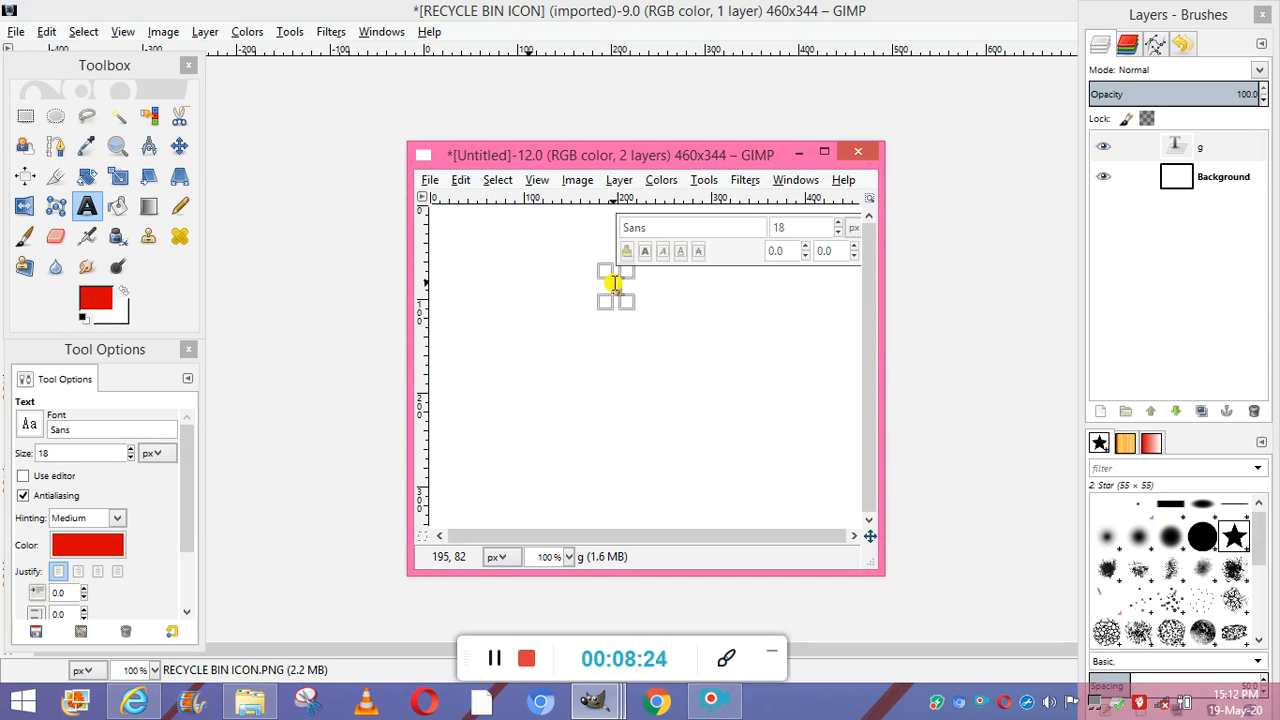
pyautogui.write('uru')
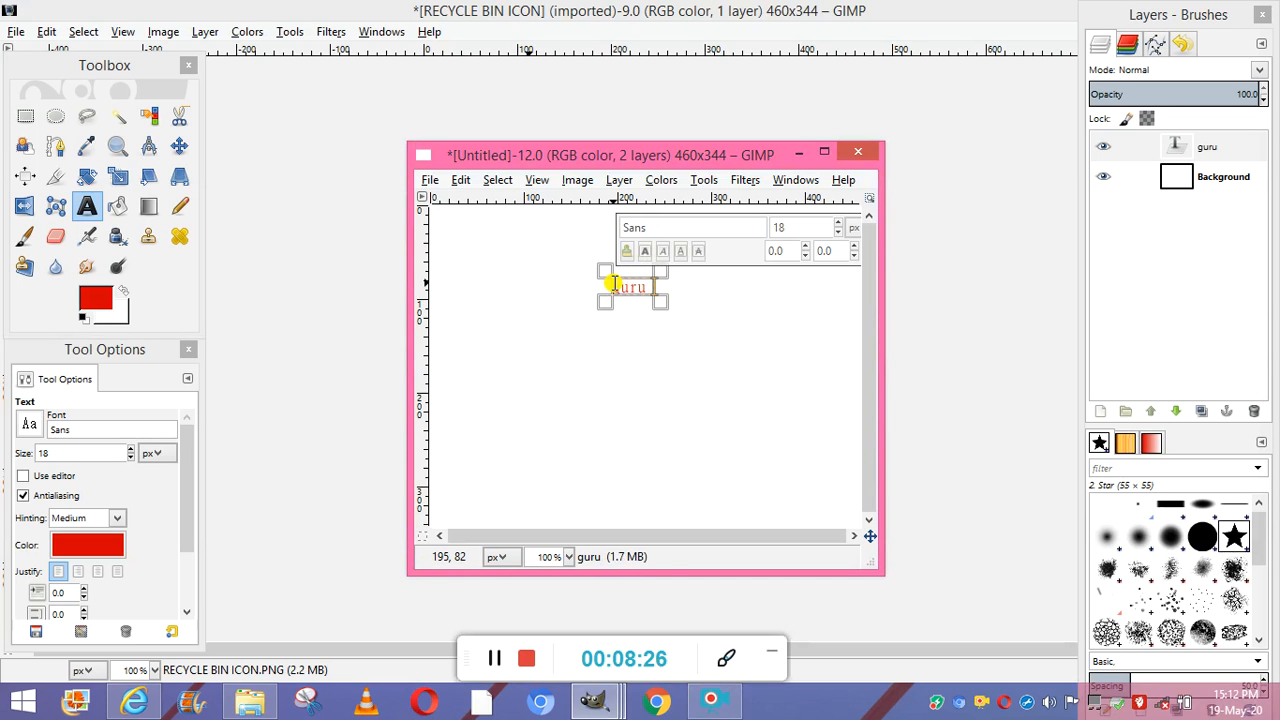
pyautogui.write(' nanak pub')
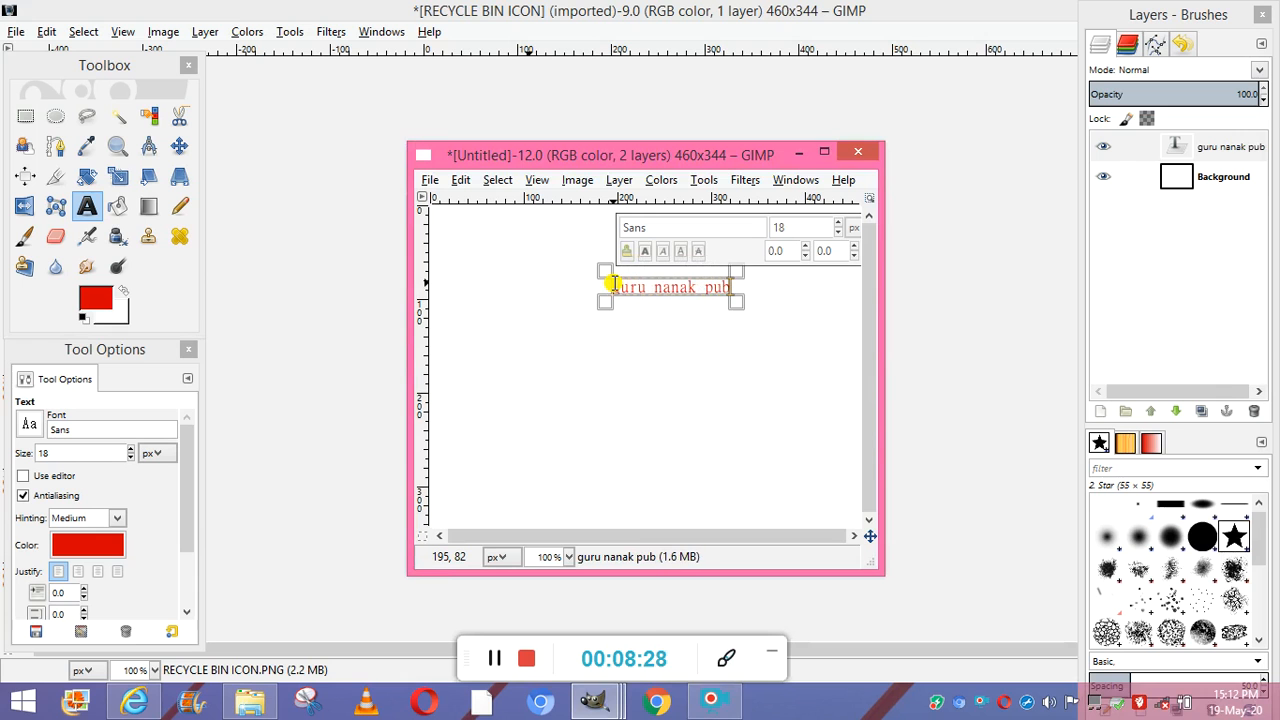
pyautogui.write('lic school')
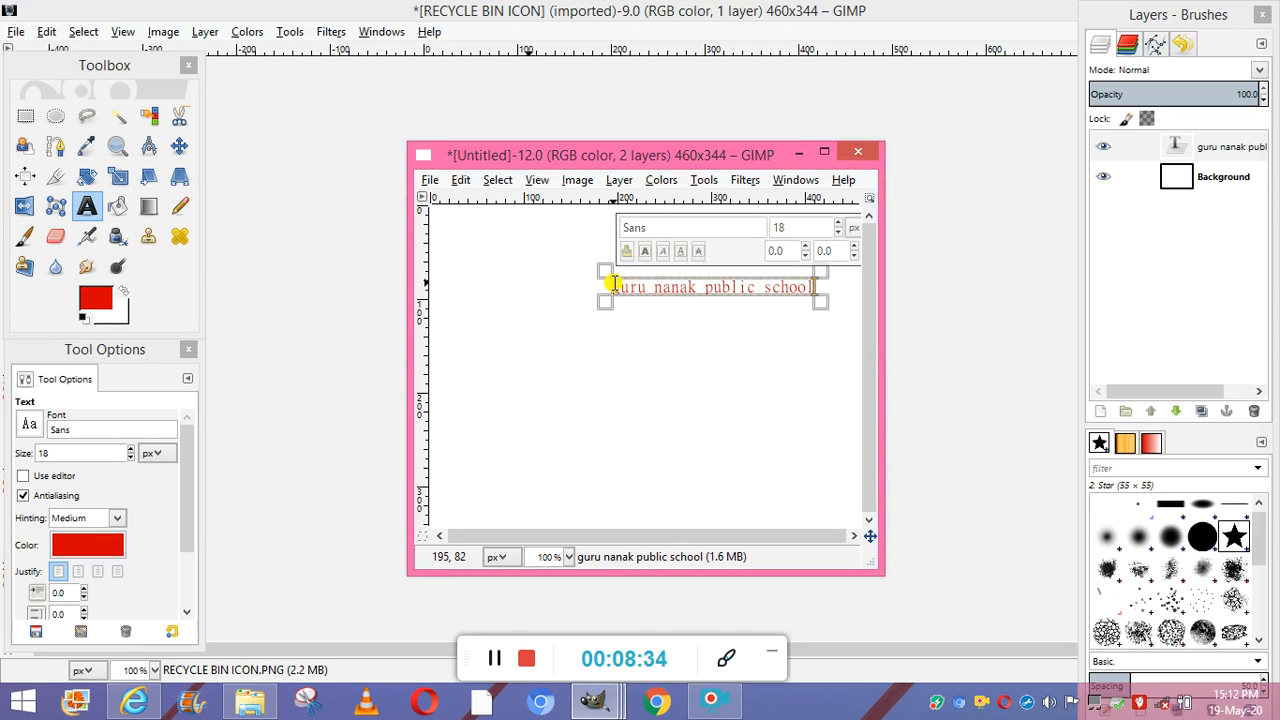
pyautogui.click(497, 661)
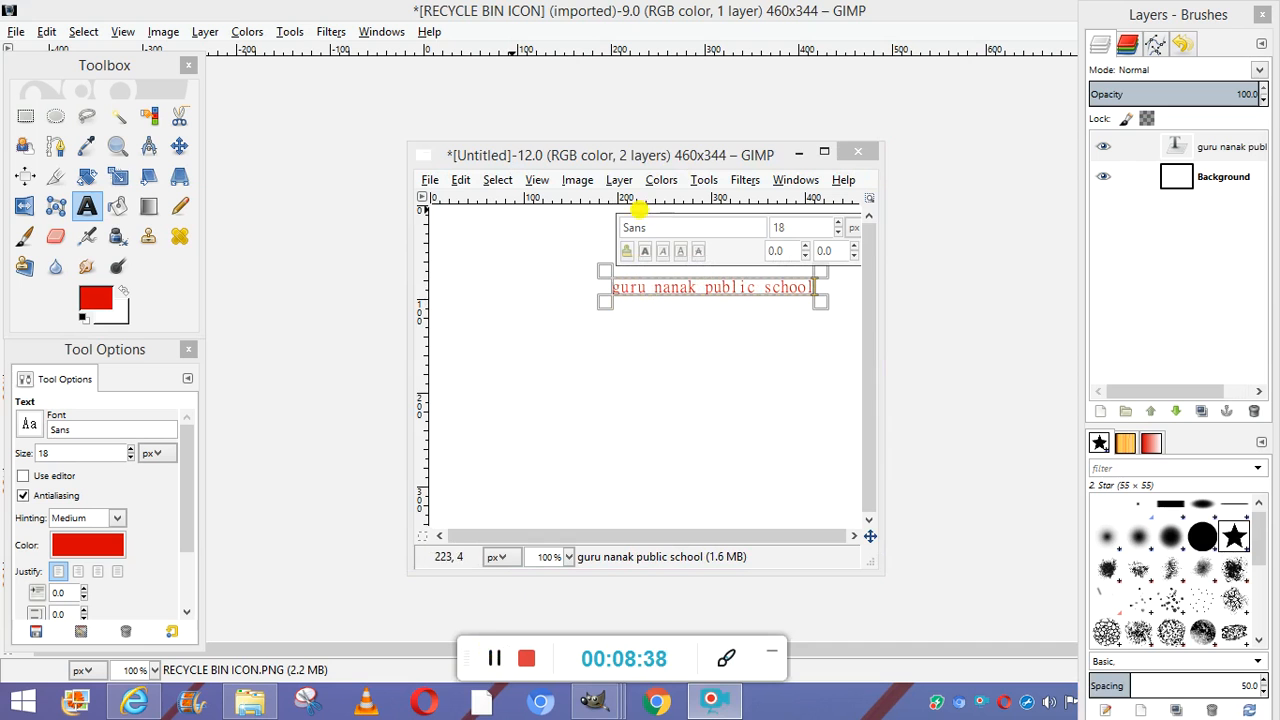
# Set the font to verdana and the size to 22 px for the school name text.
pyautogui.click(656, 227)
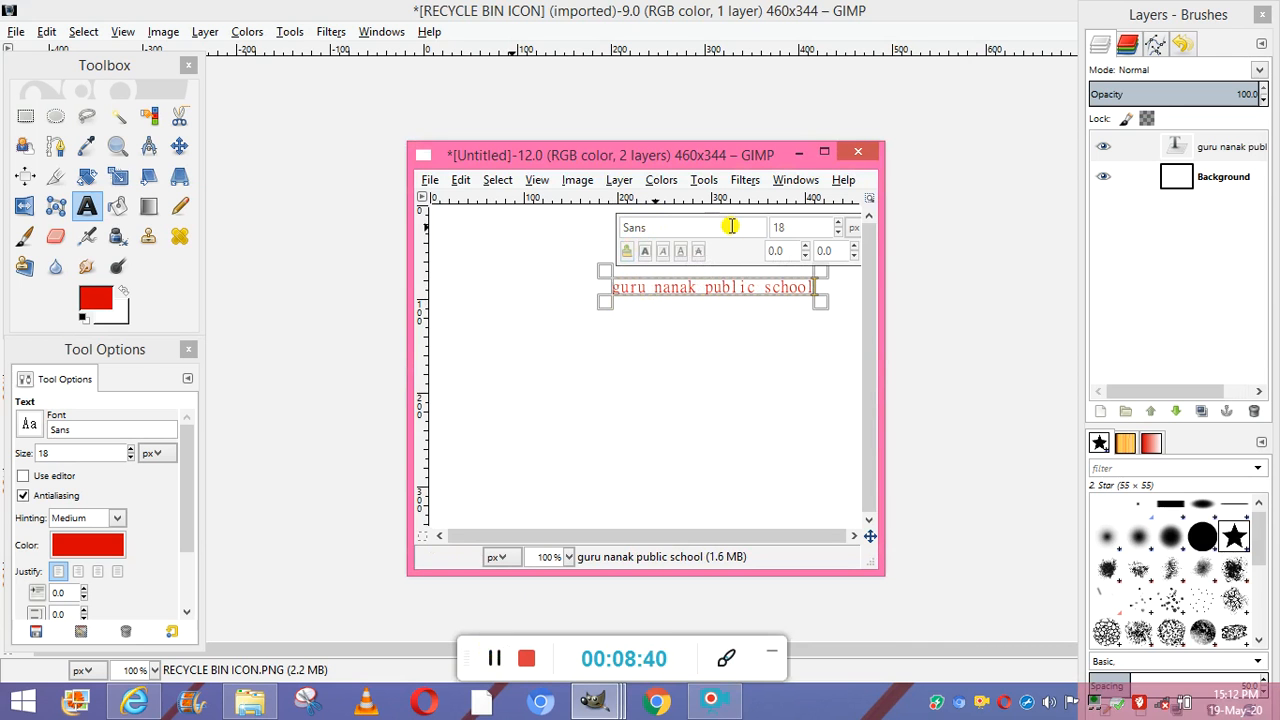
pyautogui.press('BackSpace')
pyautogui.press('BackSpace')
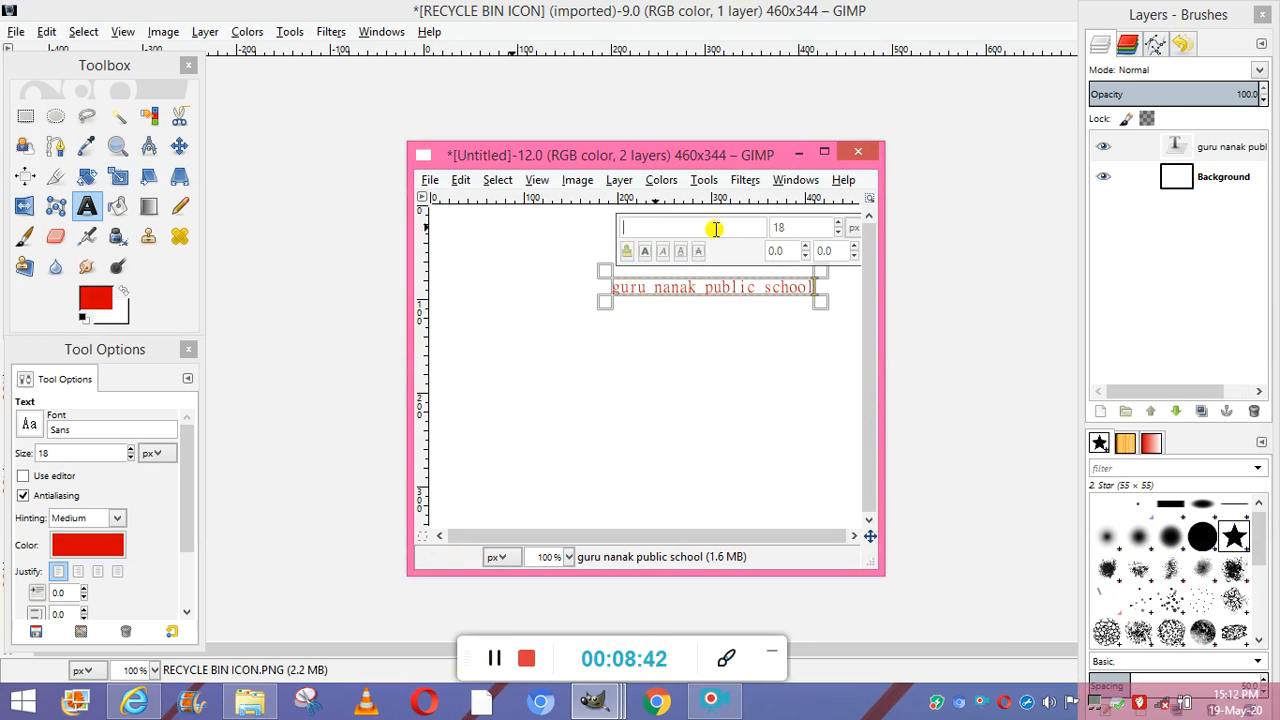
pyautogui.write('verdana')
pyautogui.press('Return')
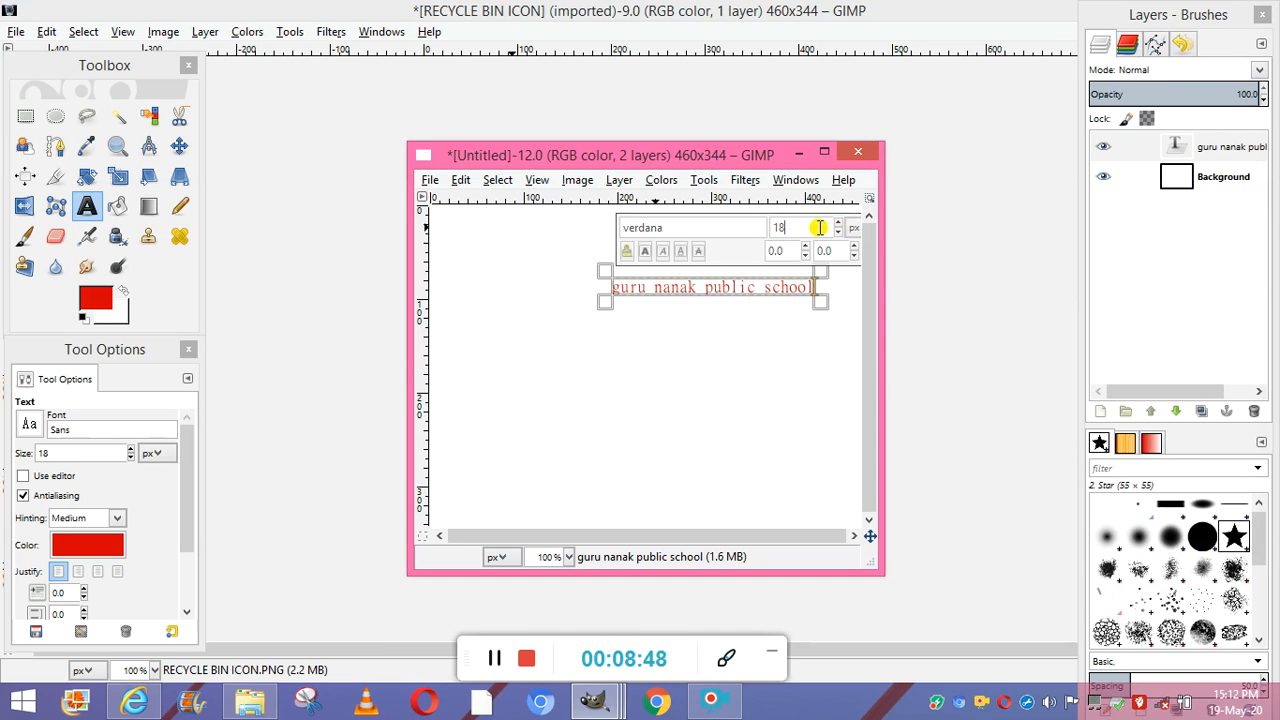
pyautogui.write('22')
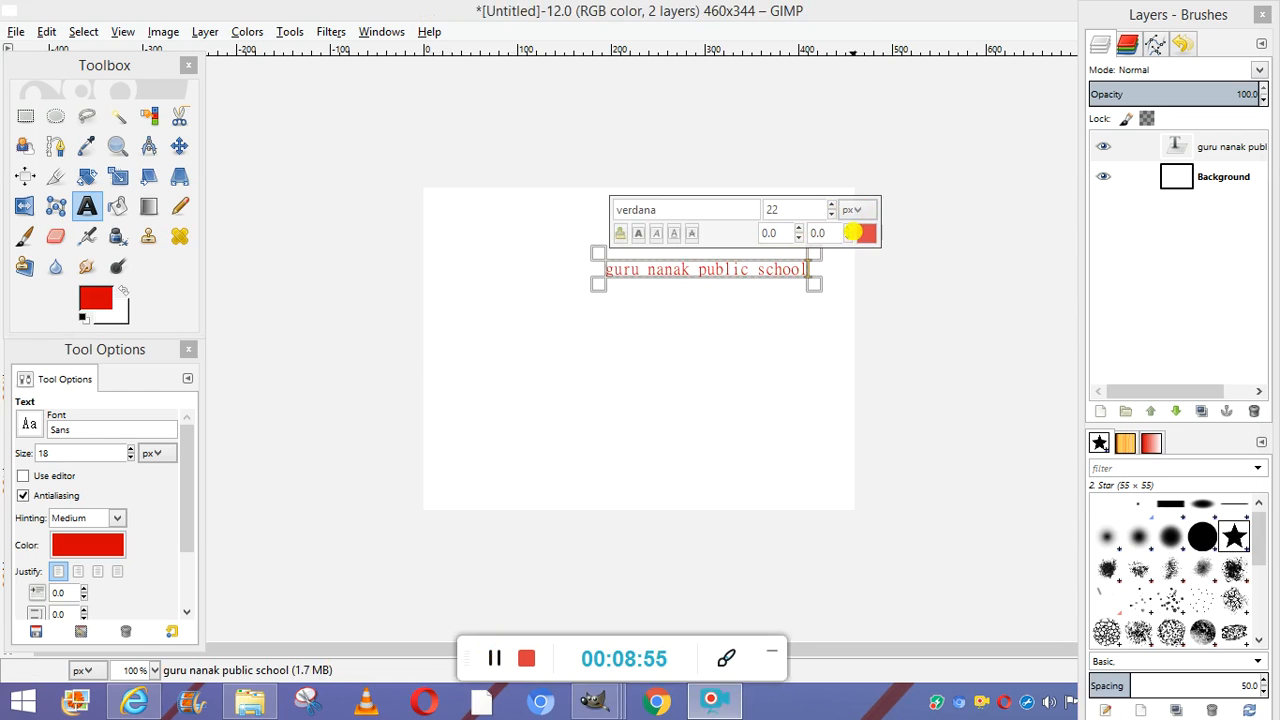
# Change the text colour to magenta, HTML notation d500da.
pyautogui.click(862, 232)
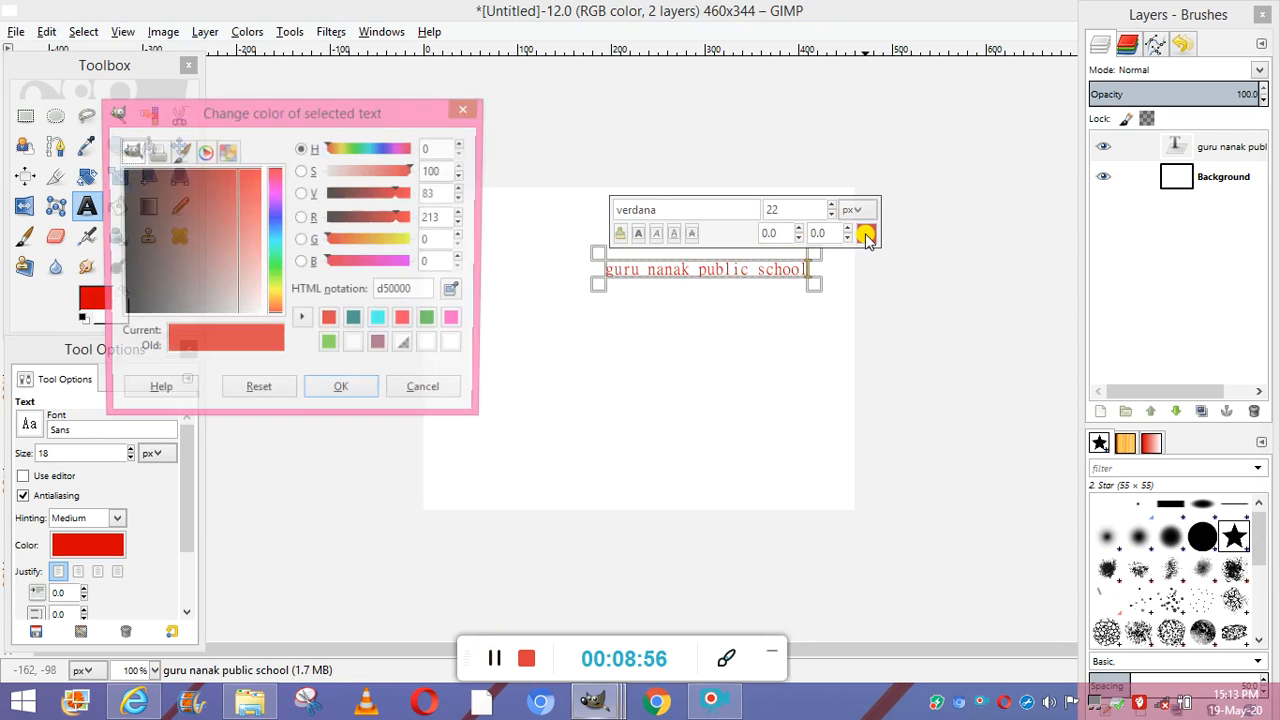
pyautogui.click(400, 262)
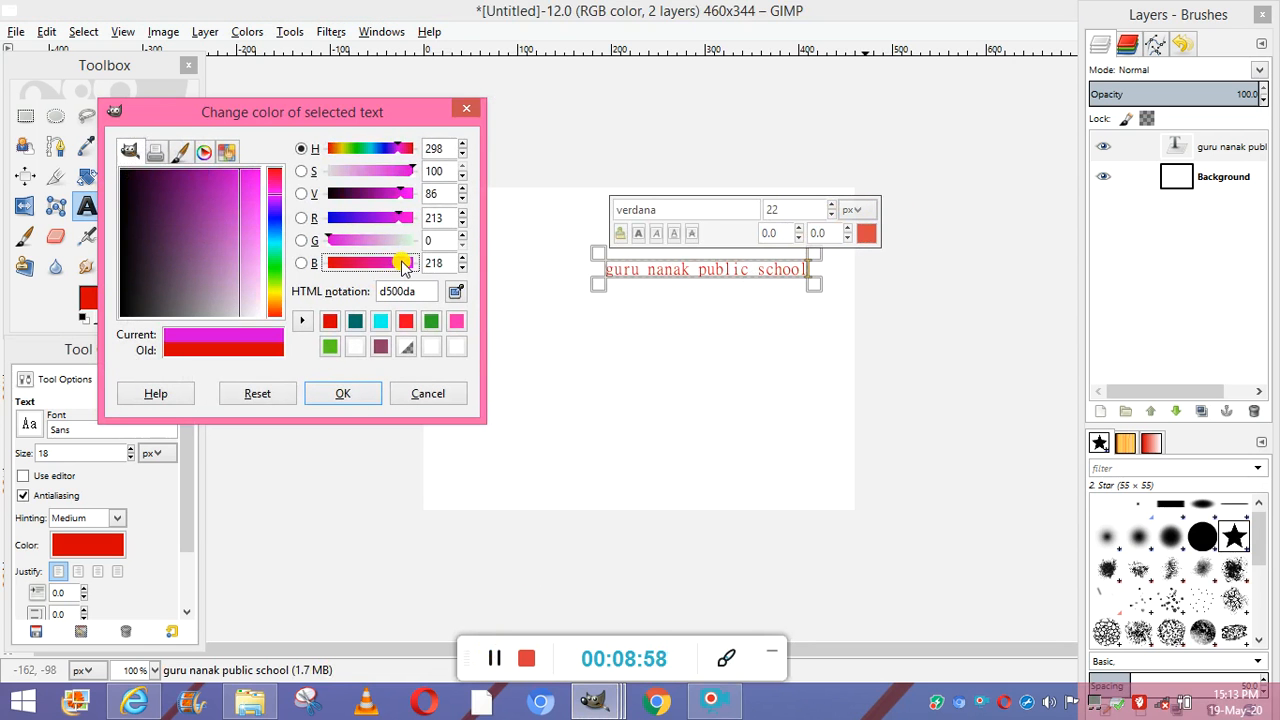
pyautogui.click(358, 396)
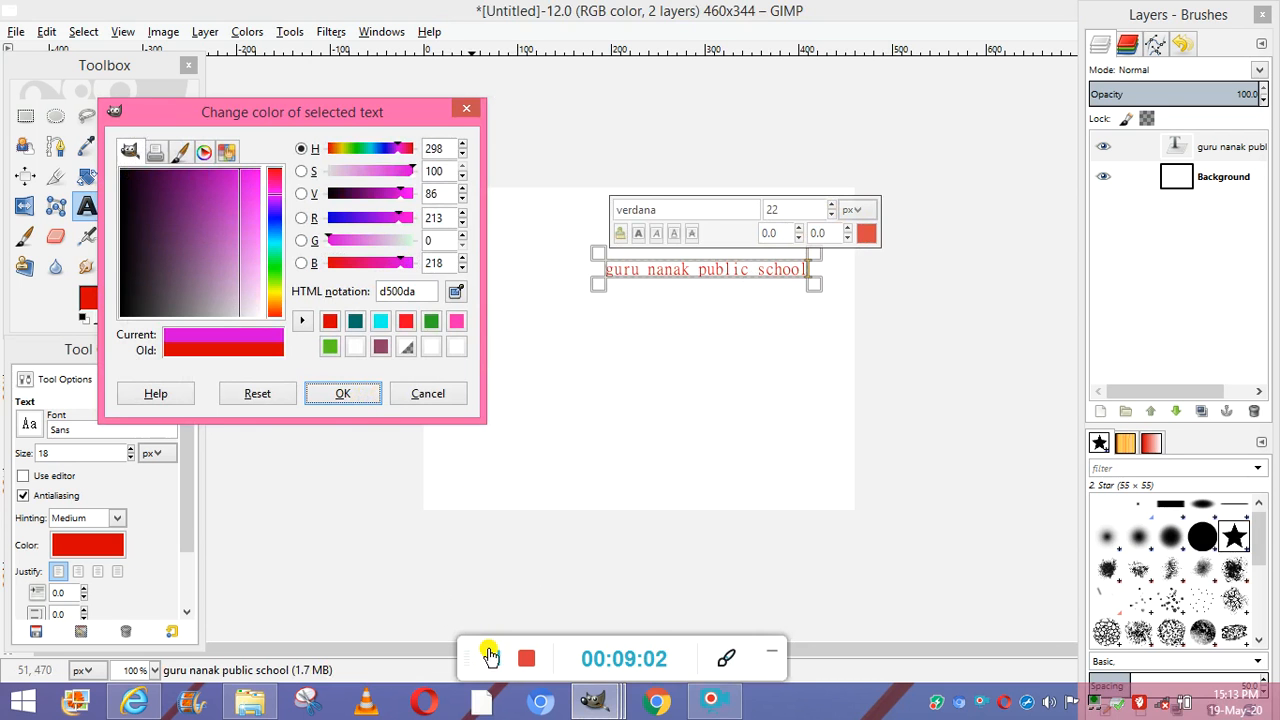
pyautogui.click(490, 655)
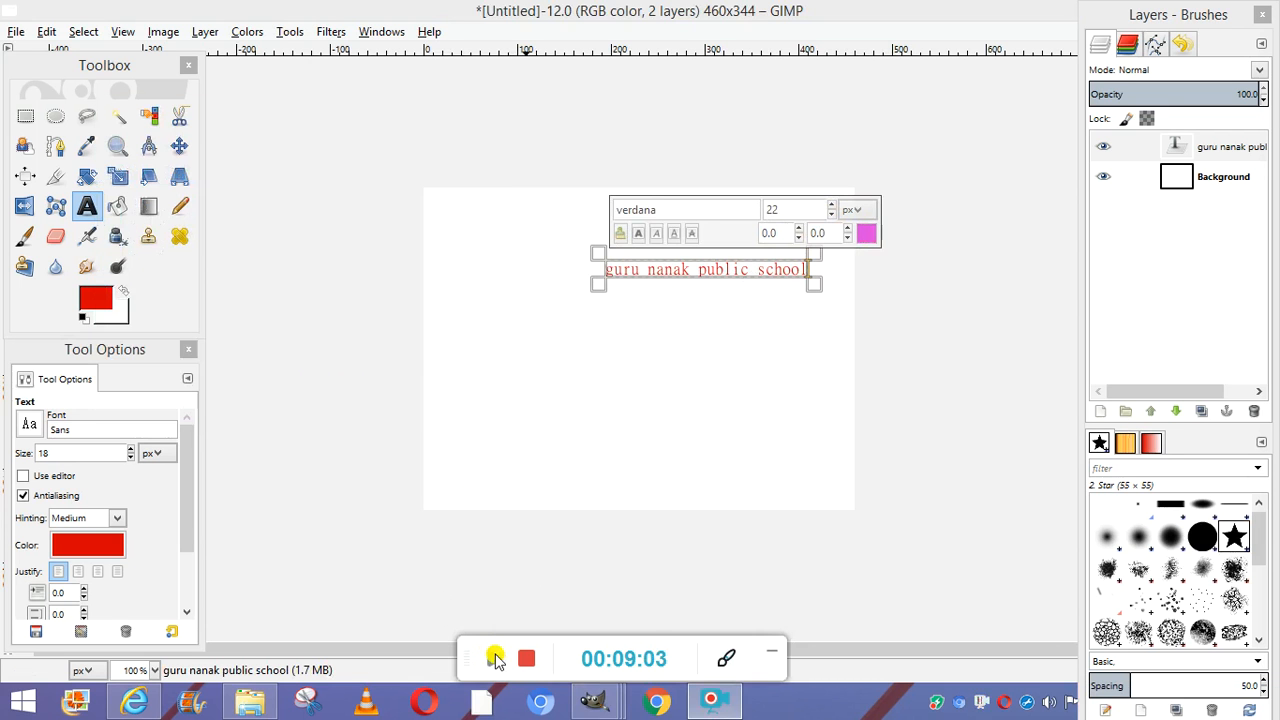
# Break the line before the last letter of "school" and enter "gu" on the new line.
pyautogui.click(805, 268)
pyautogui.press('Return')
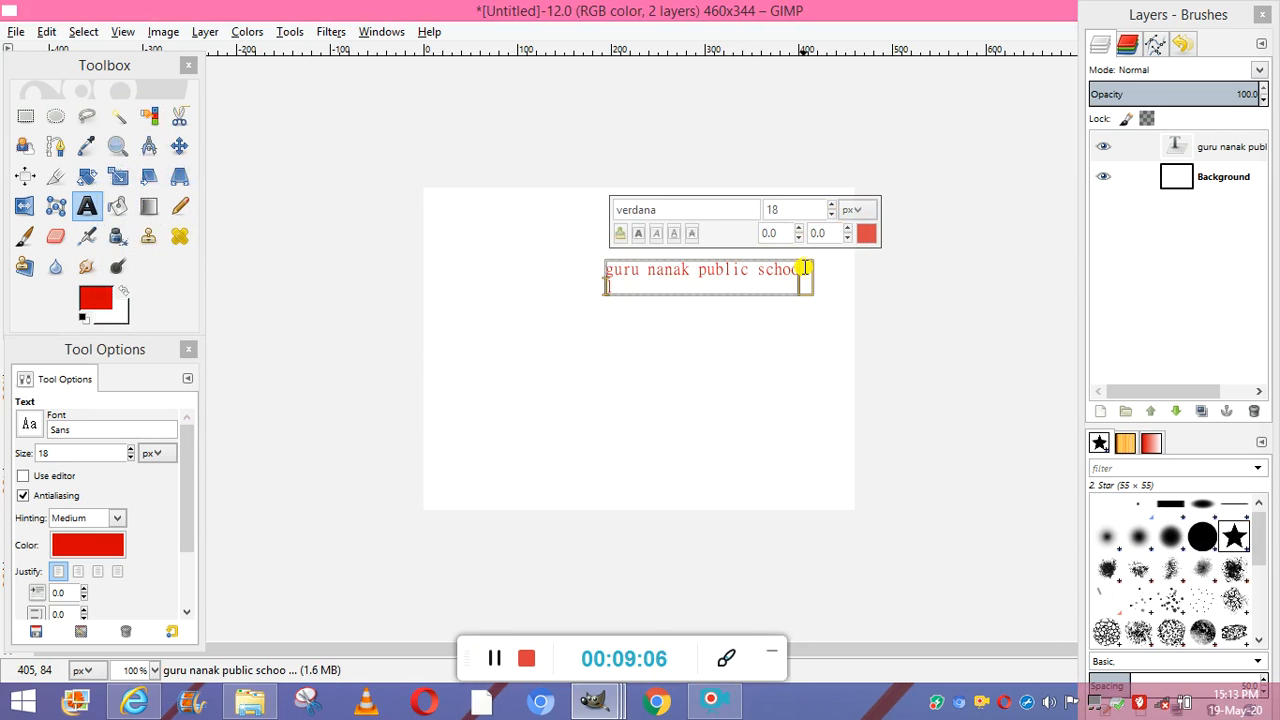
pyautogui.write('gu')
# Pick magenta d500da as the colour for text entered on the second line.
pyautogui.click(866, 233)
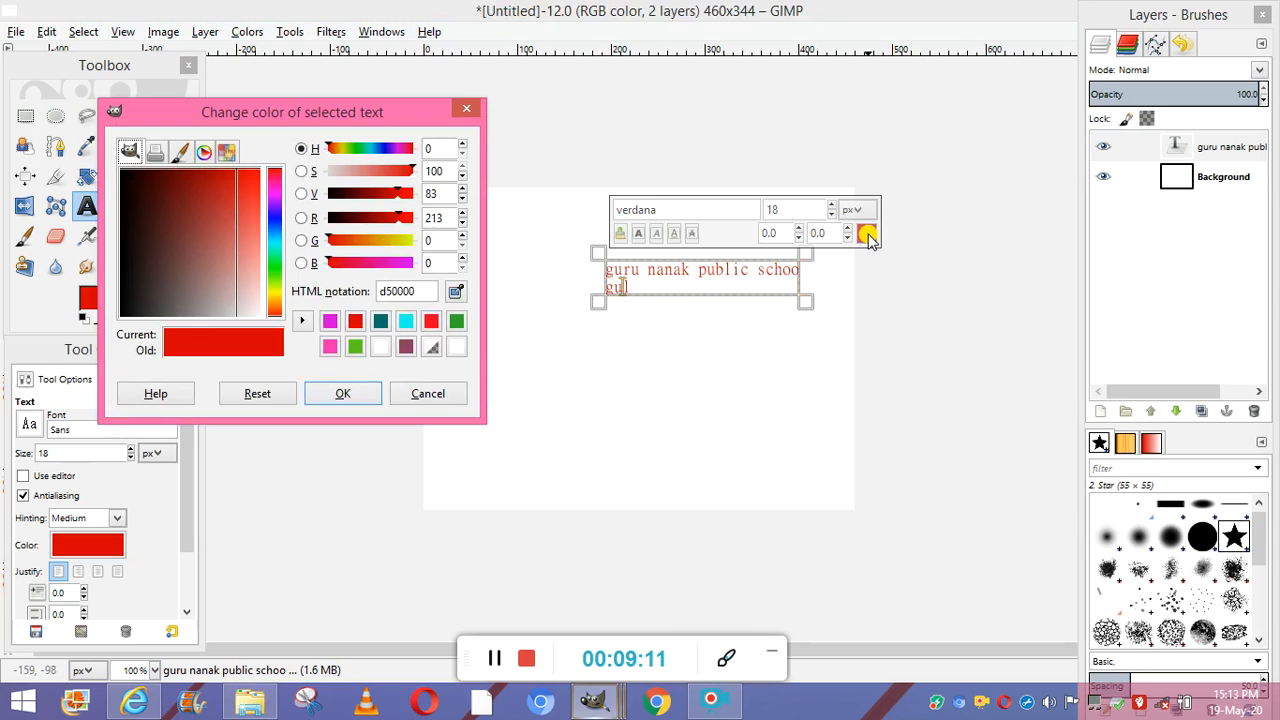
pyautogui.click(402, 262)
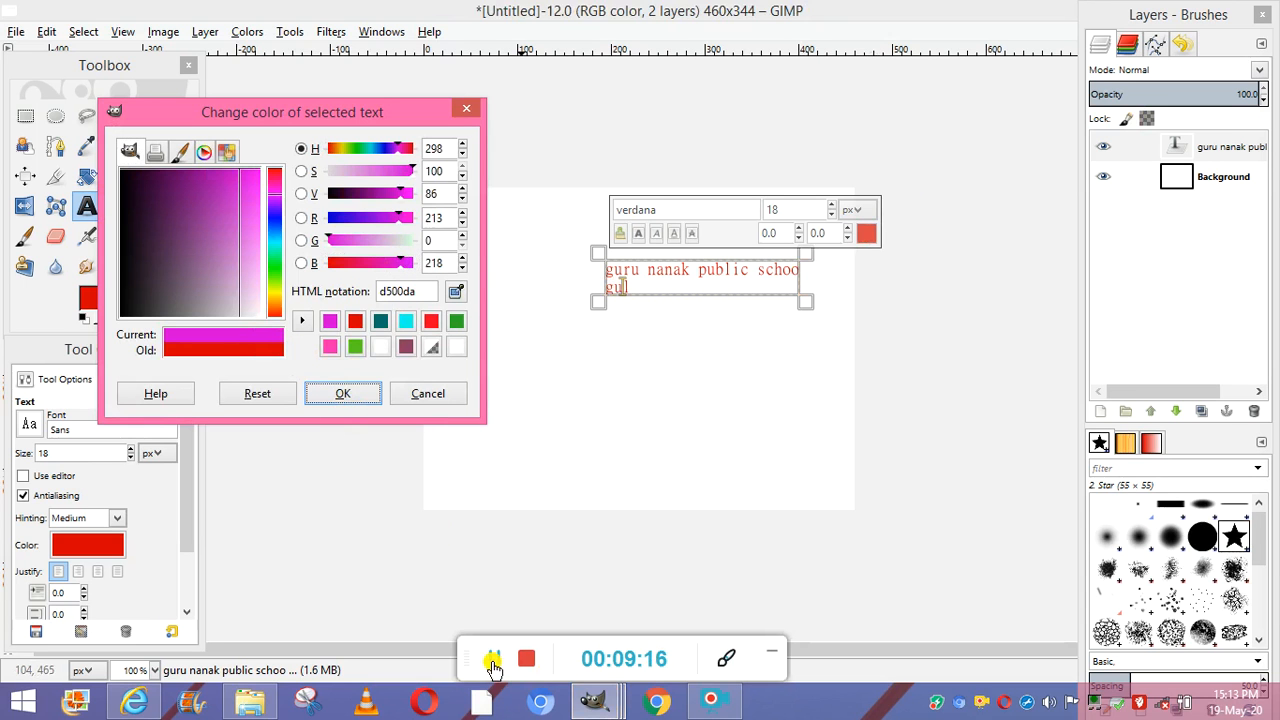
pyautogui.click(493, 662)
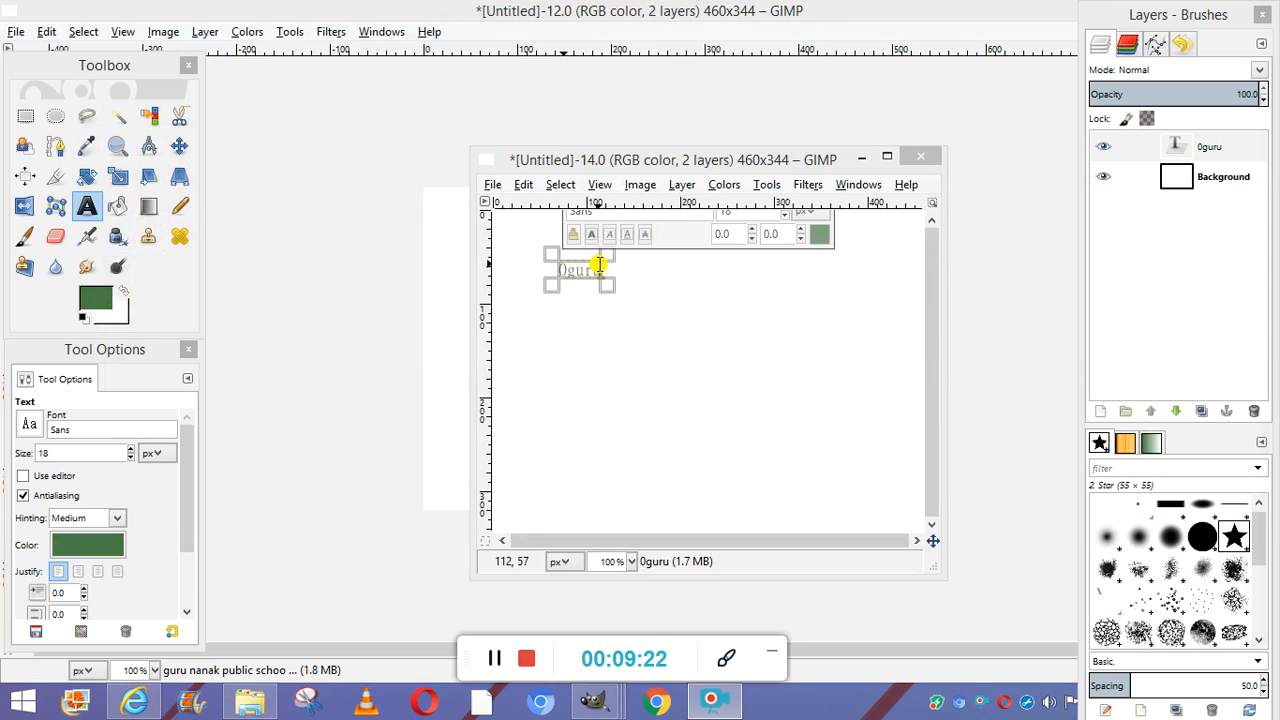
# Extend the green "0guru" text in the new untitled image with the word "nanak".
pyautogui.click(602, 271)
pyautogui.moveTo(602, 271); pyautogui.dragTo(618, 282)
pyautogui.write('nanak')
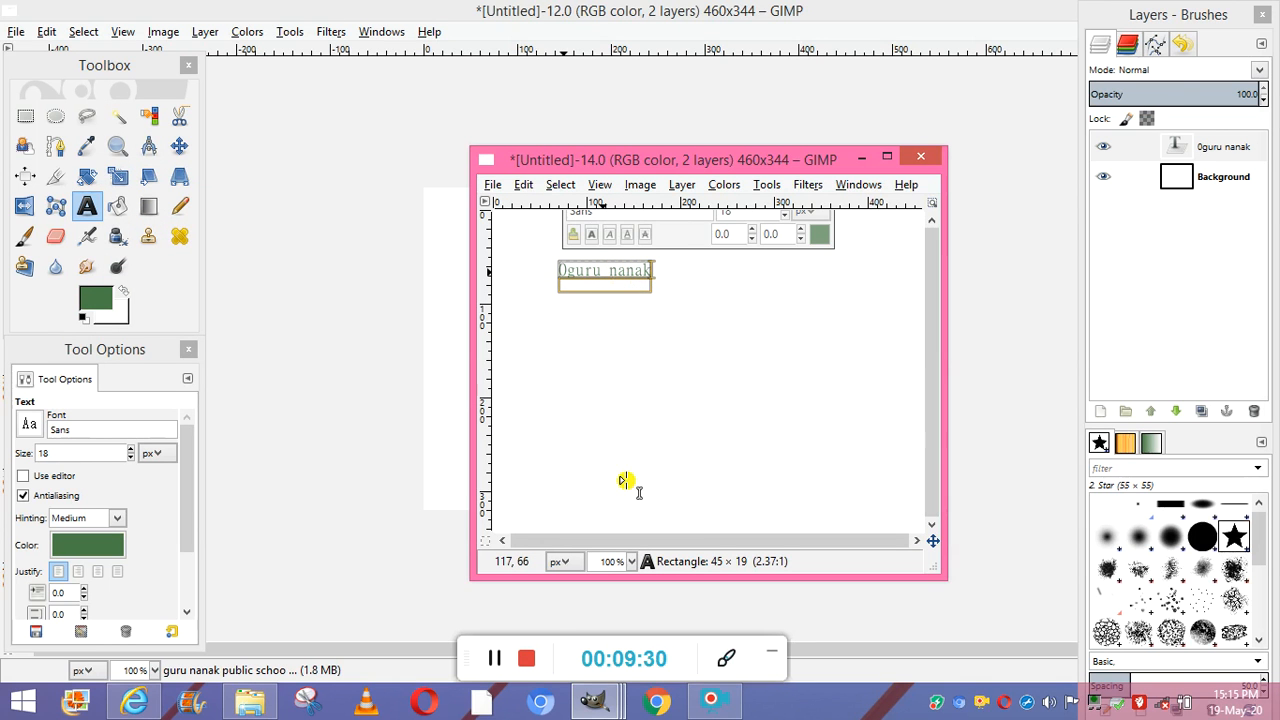
pyautogui.click(500, 660)
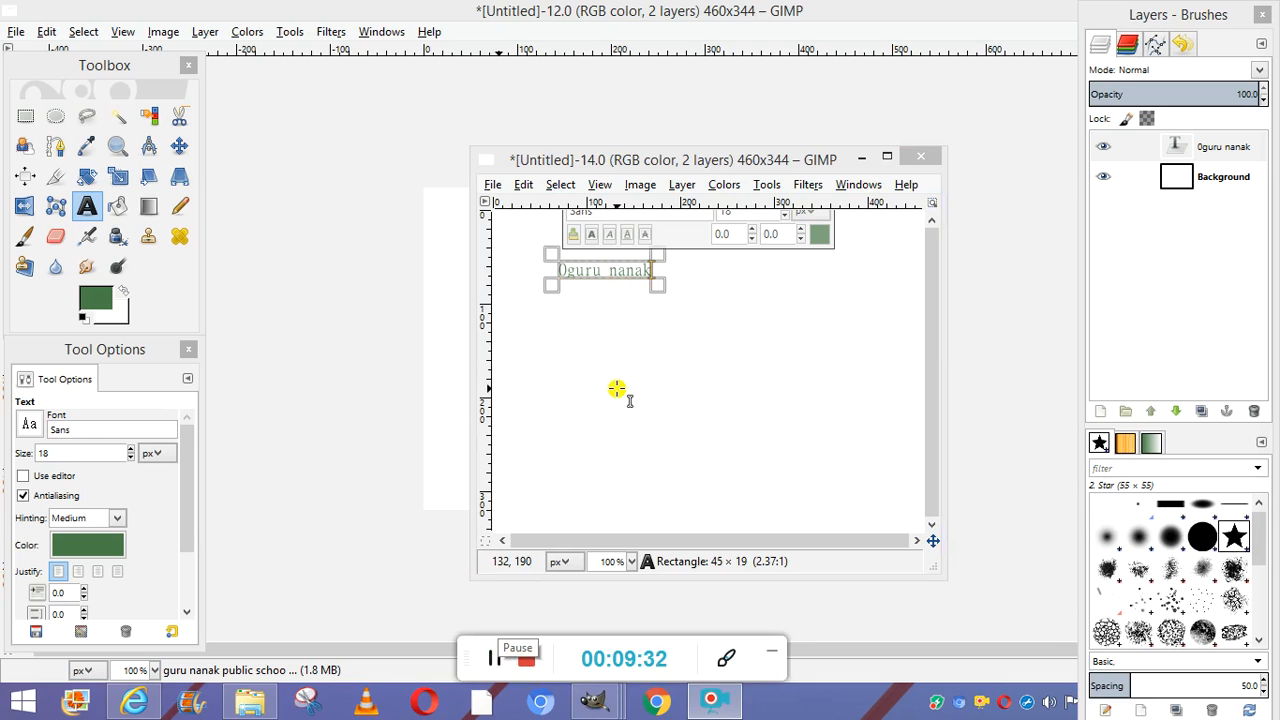